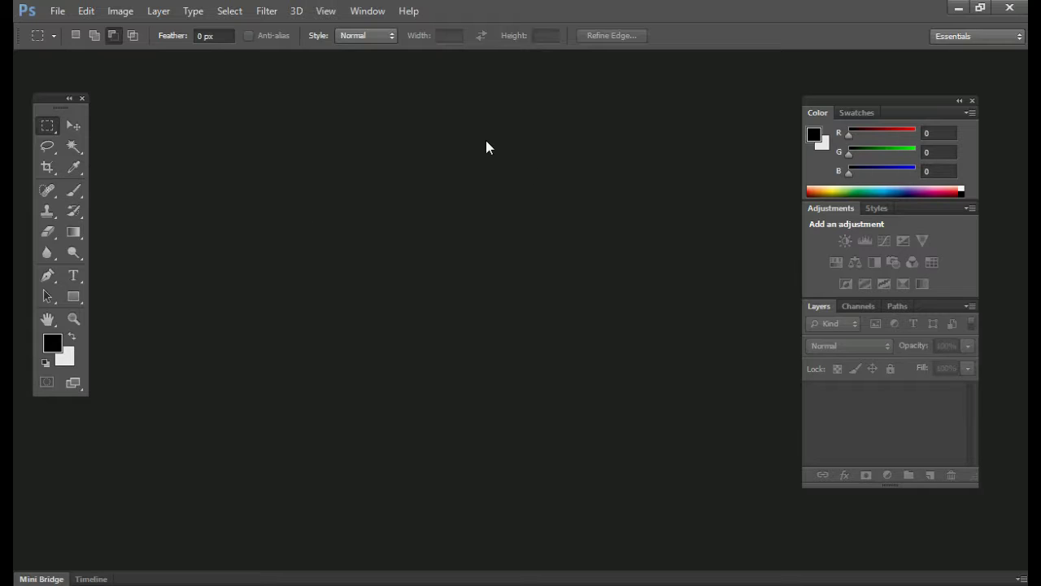
Switch to the Move tool in the toolbox
click(72, 127)
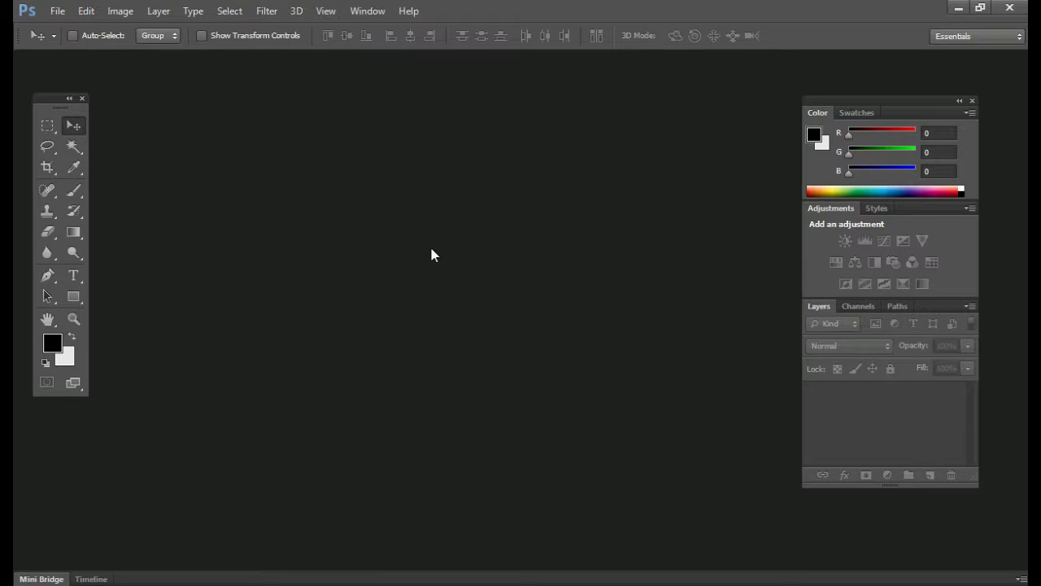
Open indian-bridal-hairstyles-35.jpg from the Desktop with Ctrl+O
click(51, 12)
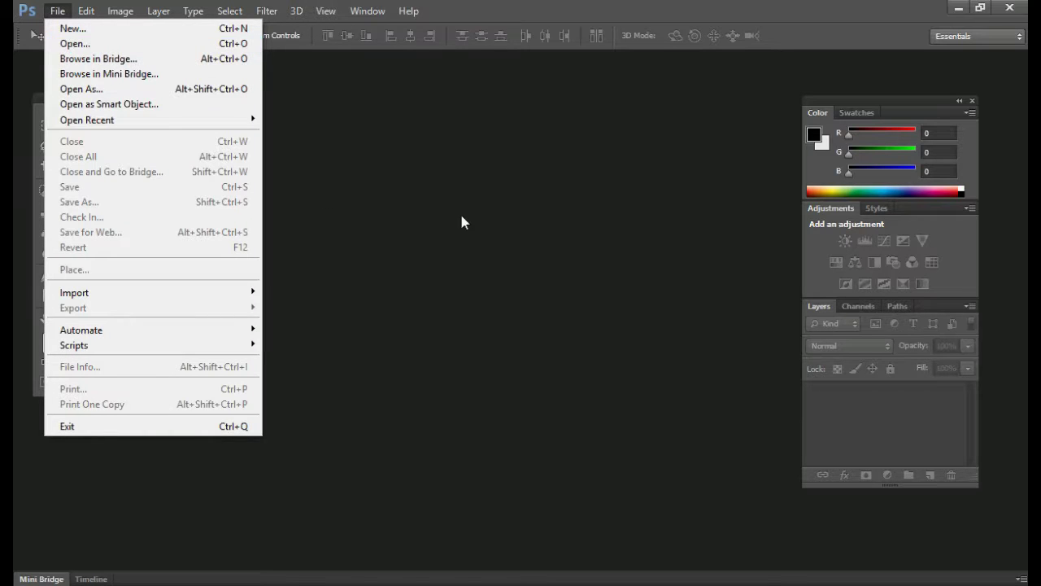
key(ctrl+o)
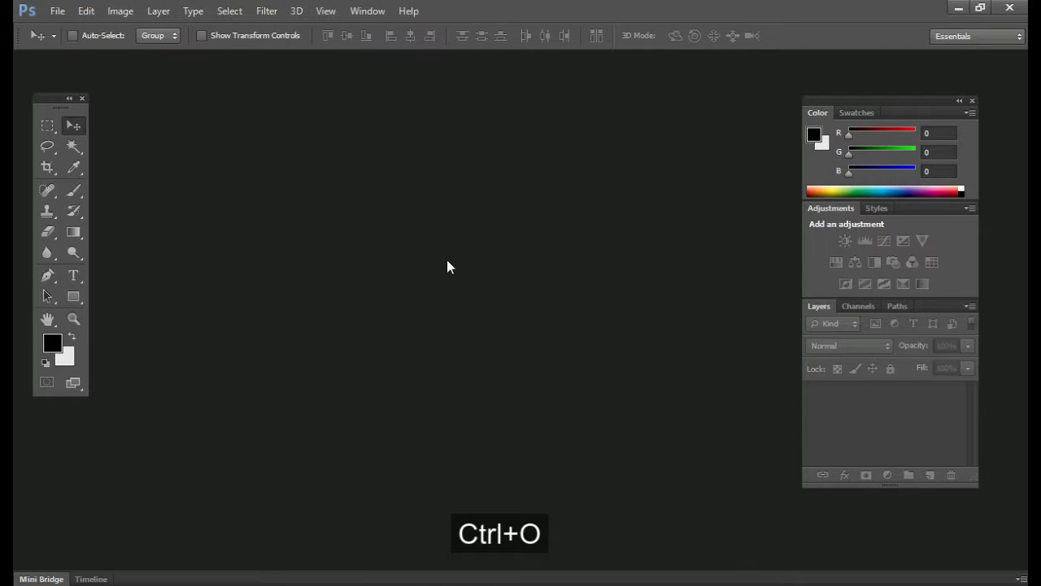
scroll(531, 266, down, 5)
scroll(535, 277, down, 2)
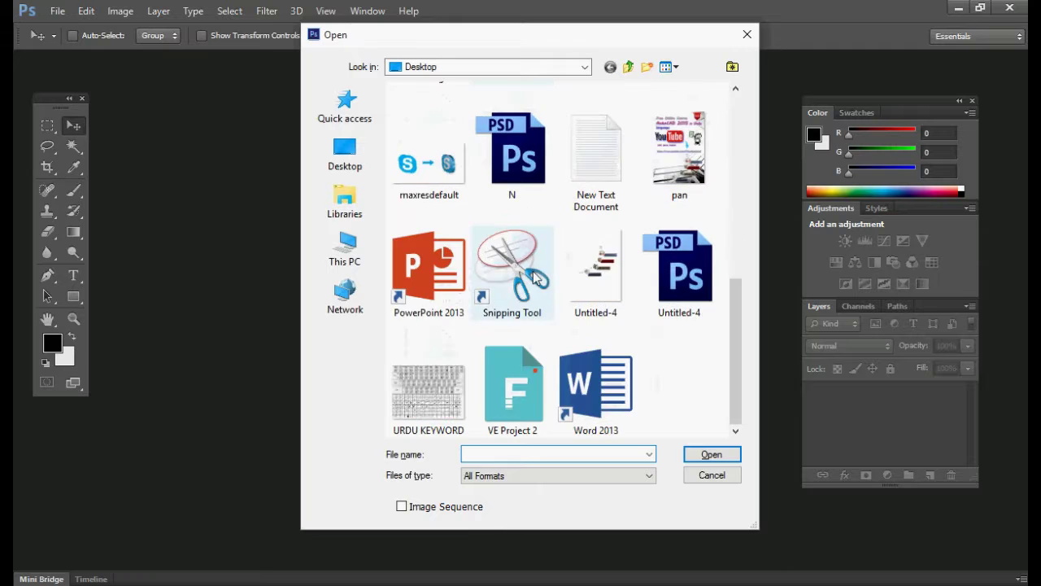
scroll(614, 374, up, 3)
scroll(614, 374, down, 3)
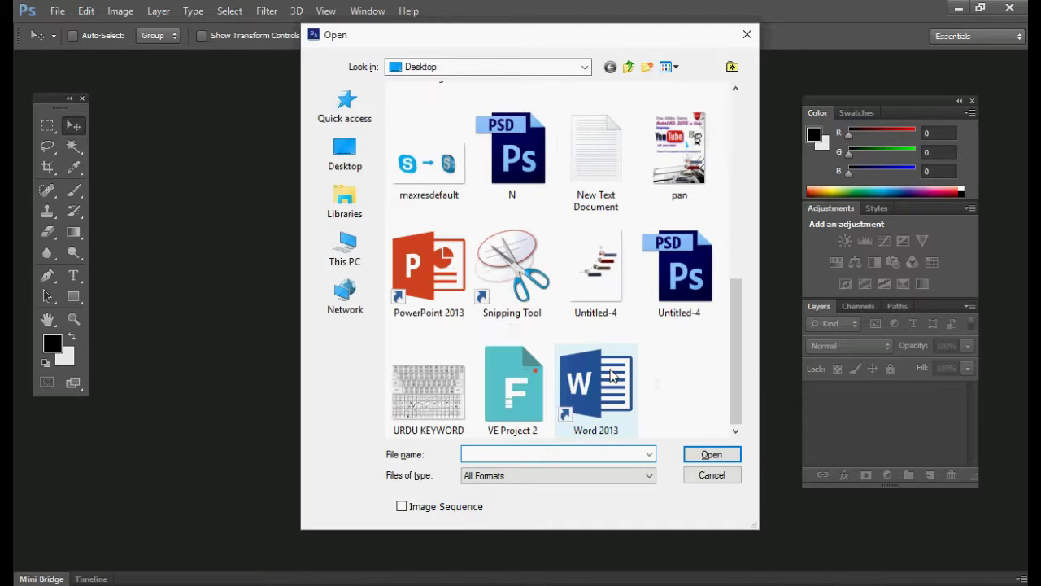
click(748, 36)
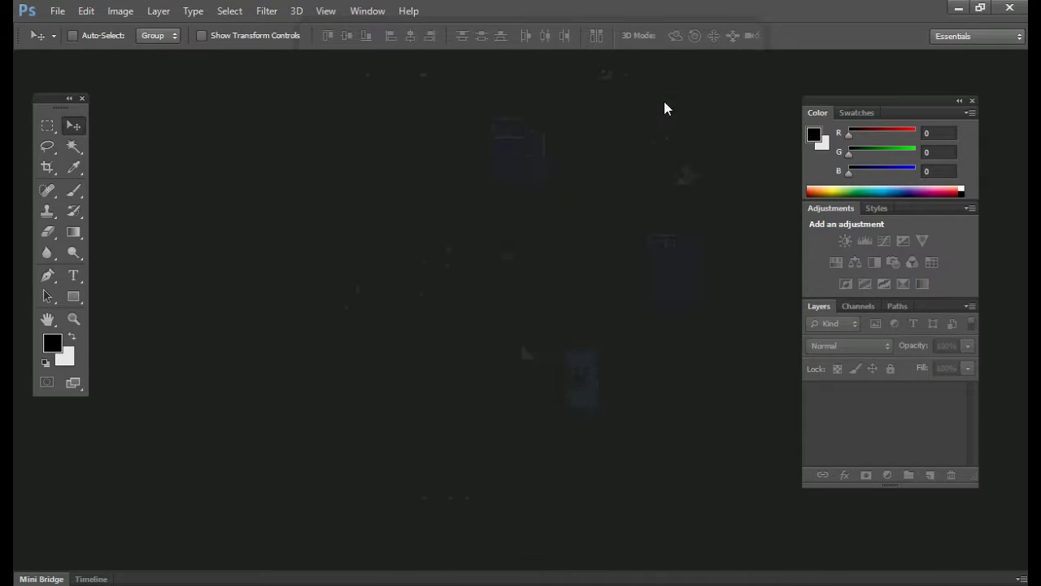
double_click(450, 217)
scroll(482, 290, down, 3)
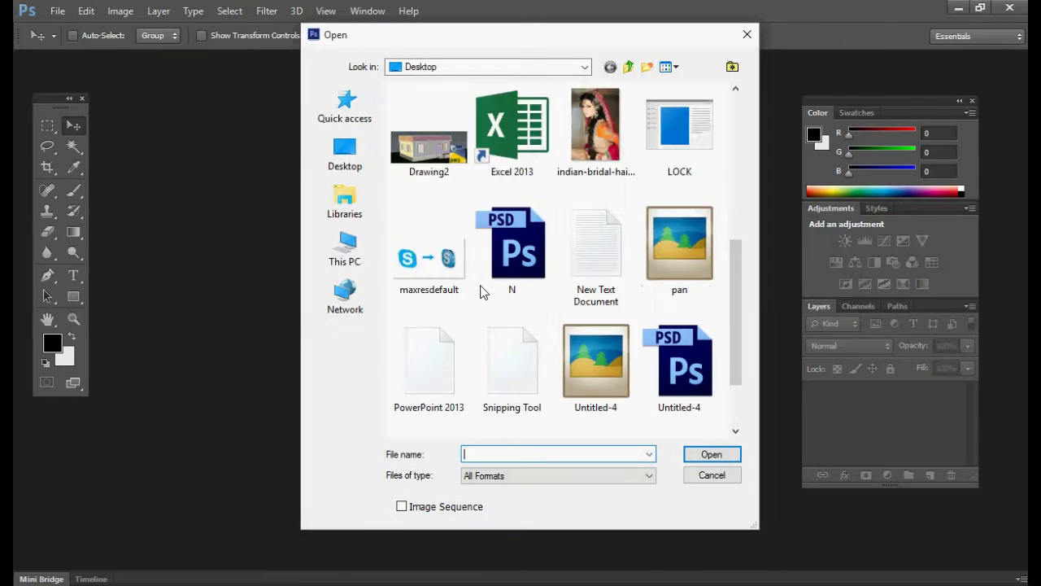
scroll(496, 285, down, 1)
scroll(511, 279, up, 2)
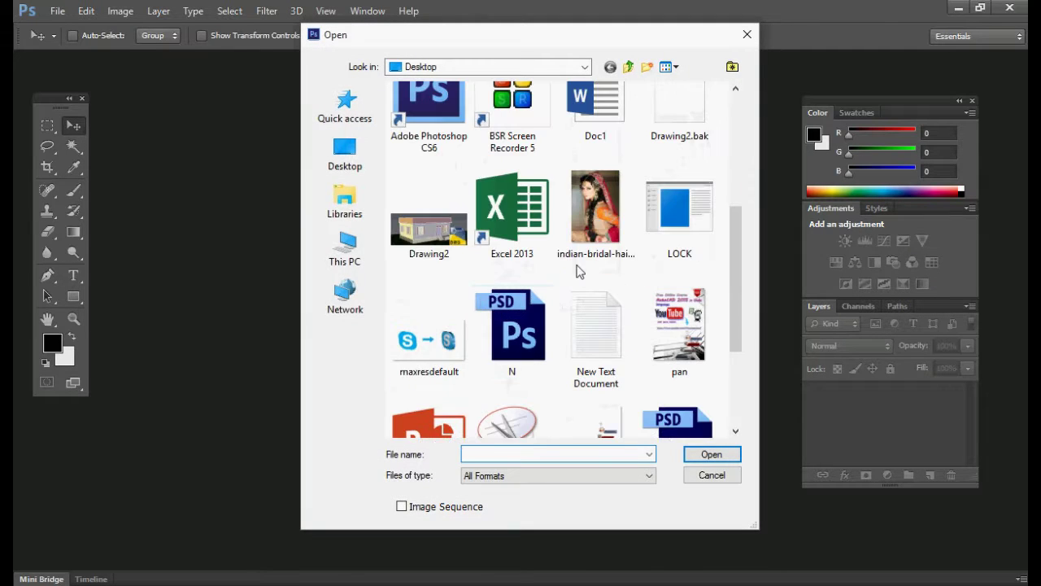
double_click(597, 213)
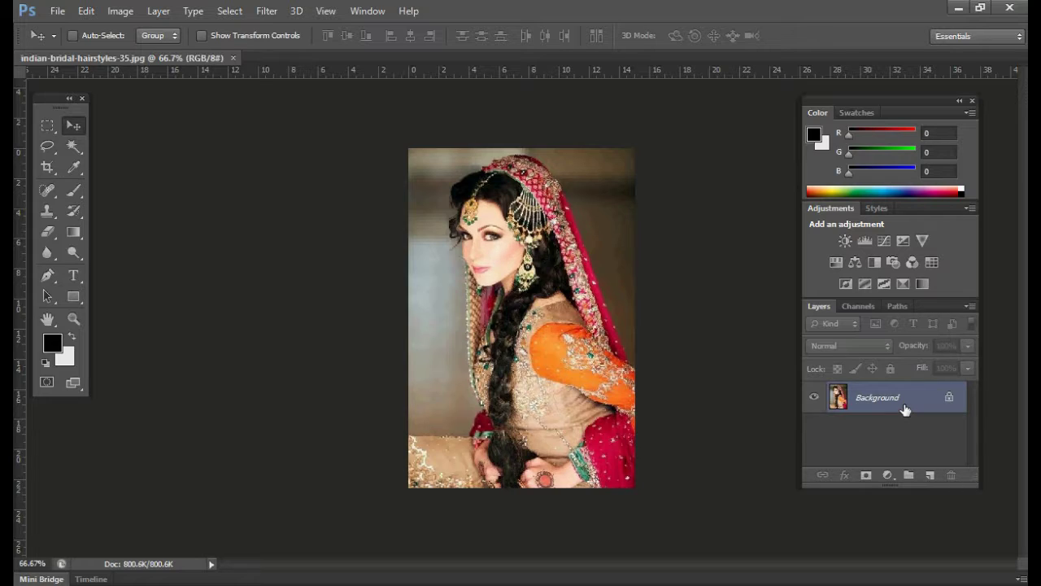
Duplicate the Background layer as Background copy and hide the original Background
right_click(905, 409)
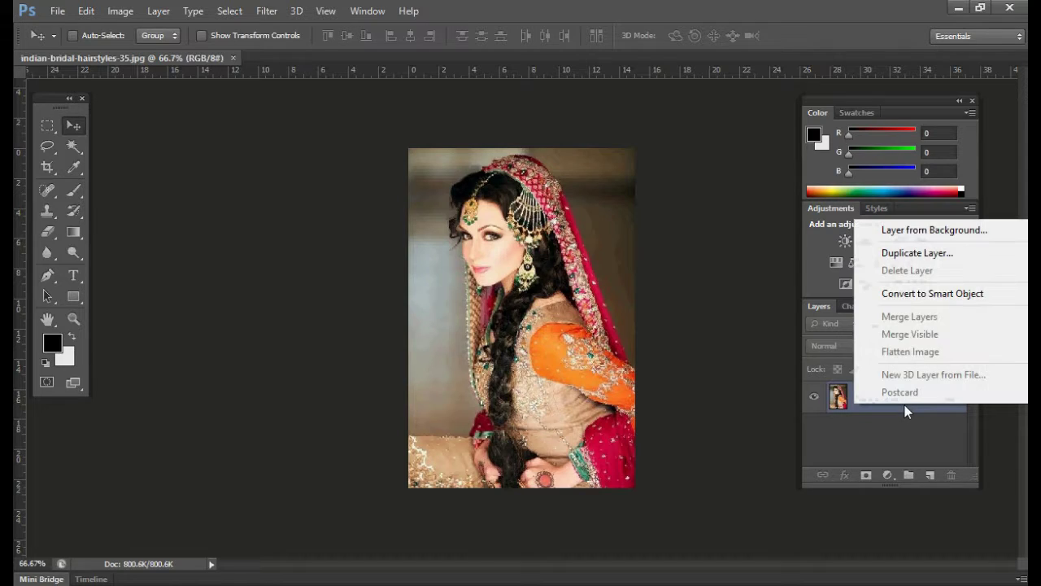
click(909, 256)
click(658, 179)
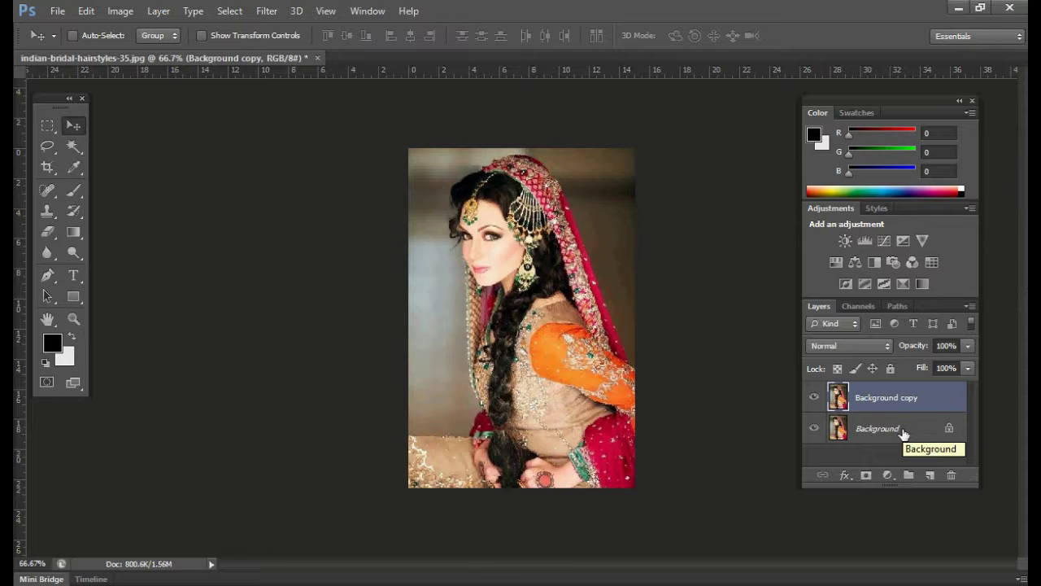
click(814, 429)
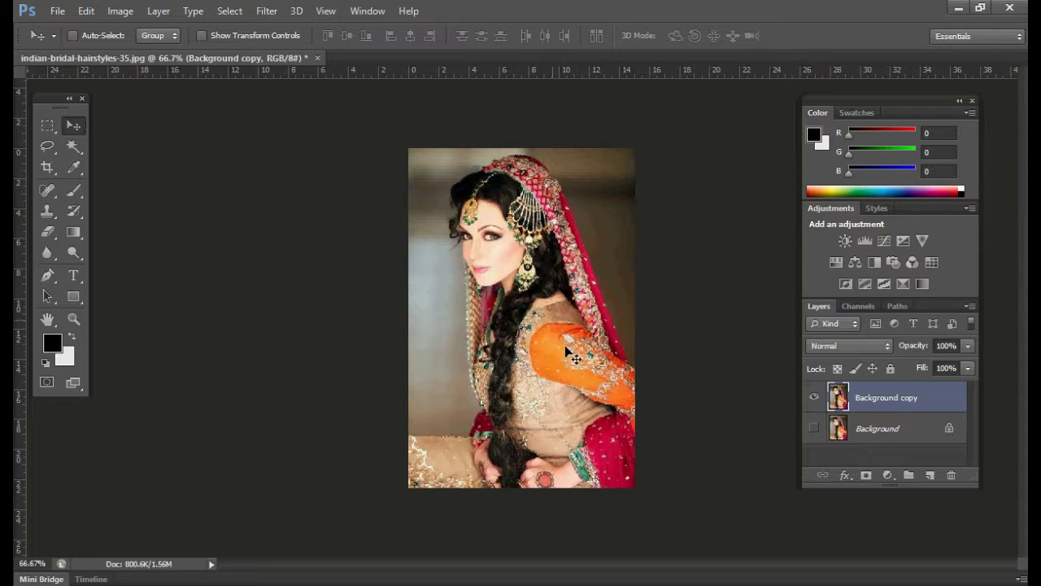
drag(537, 311, 537, 311)
Zoom the photo to 100% and look it over
key(ctrl+plus)
scroll(382, 168, up, 2)
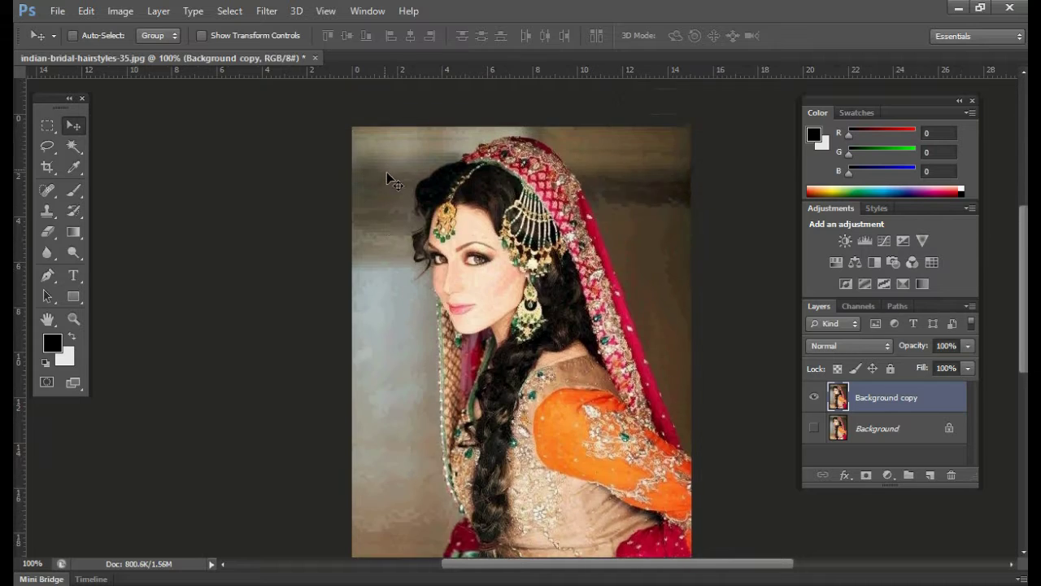
scroll(424, 320, up, 1)
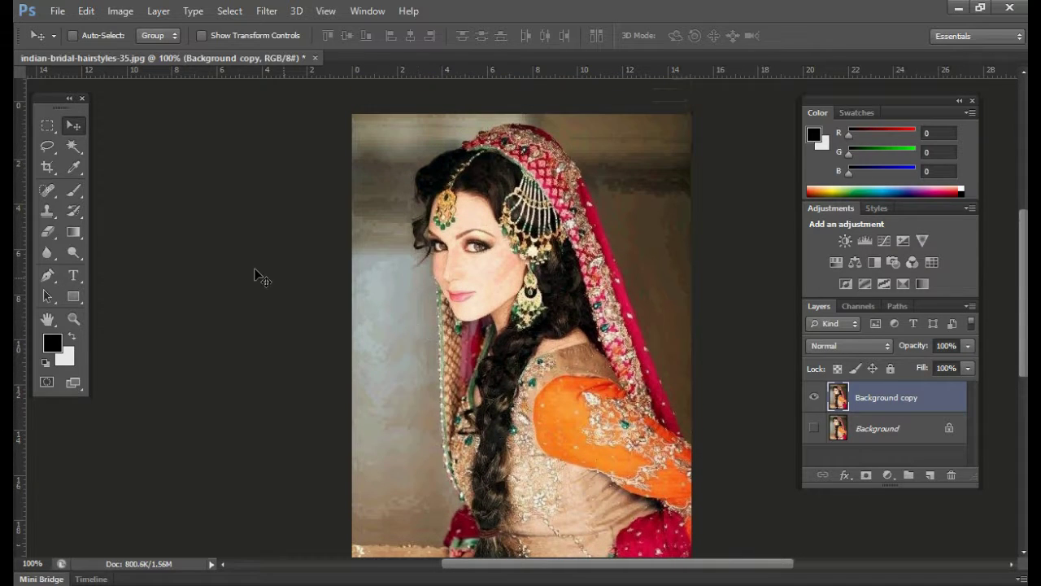
scroll(491, 277, down, 1)
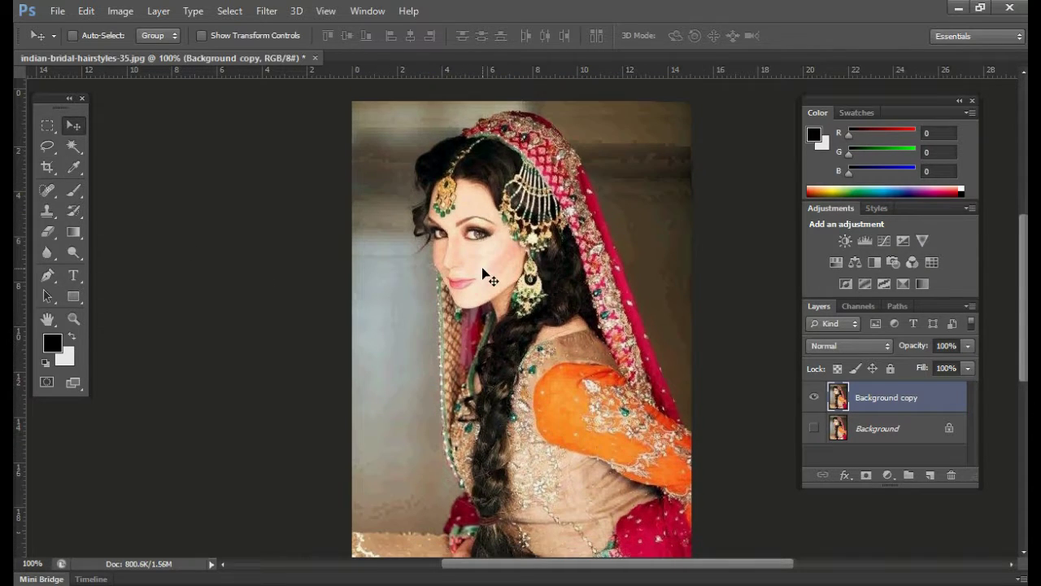
scroll(500, 293, down, 1)
scroll(506, 303, up, 2)
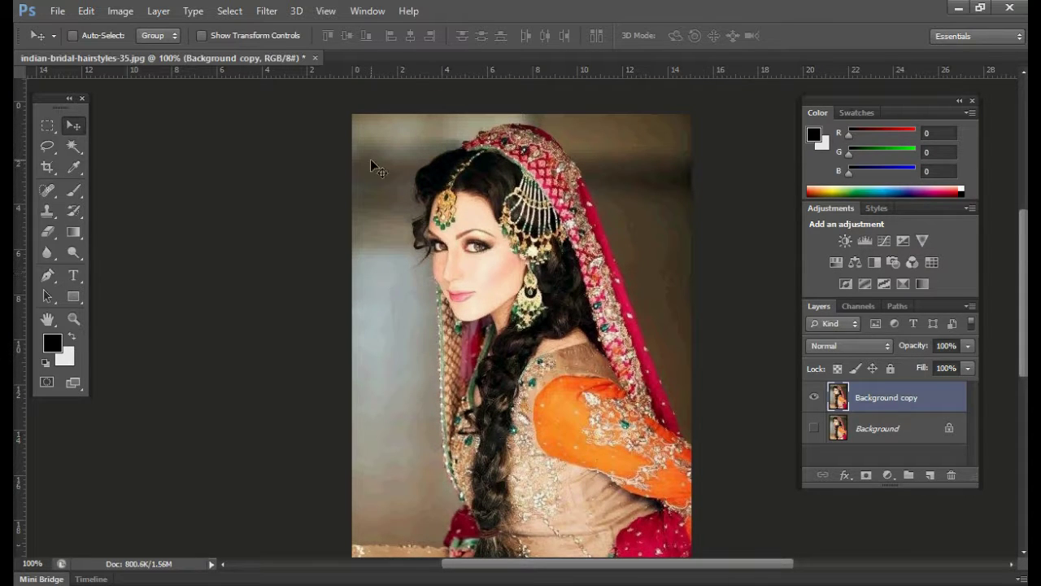
scroll(370, 159, down, 2)
scroll(360, 210, up, 1)
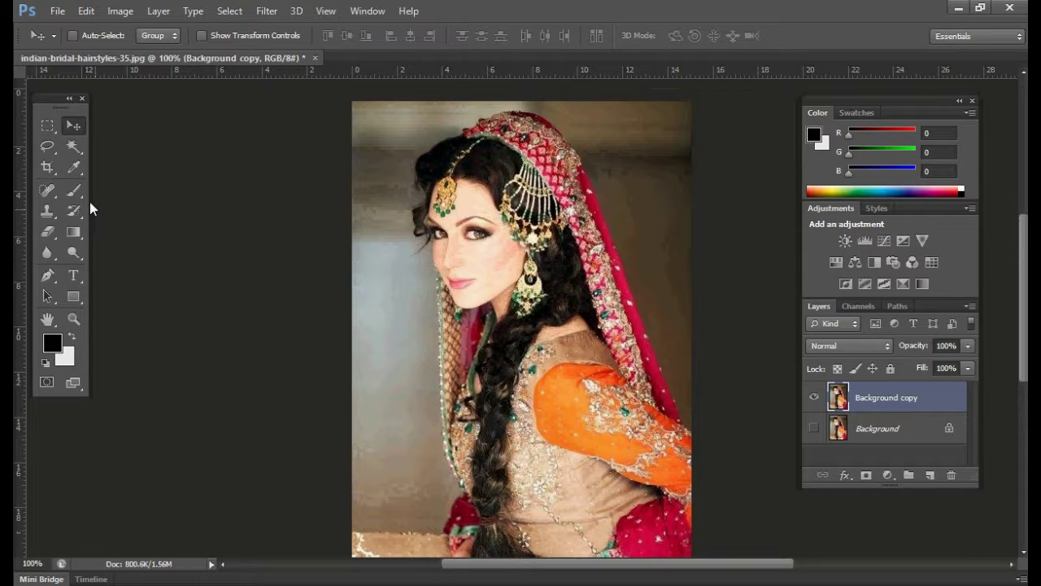
Trace a freehand Lasso Tool selection around the bride until it closes
click(48, 148)
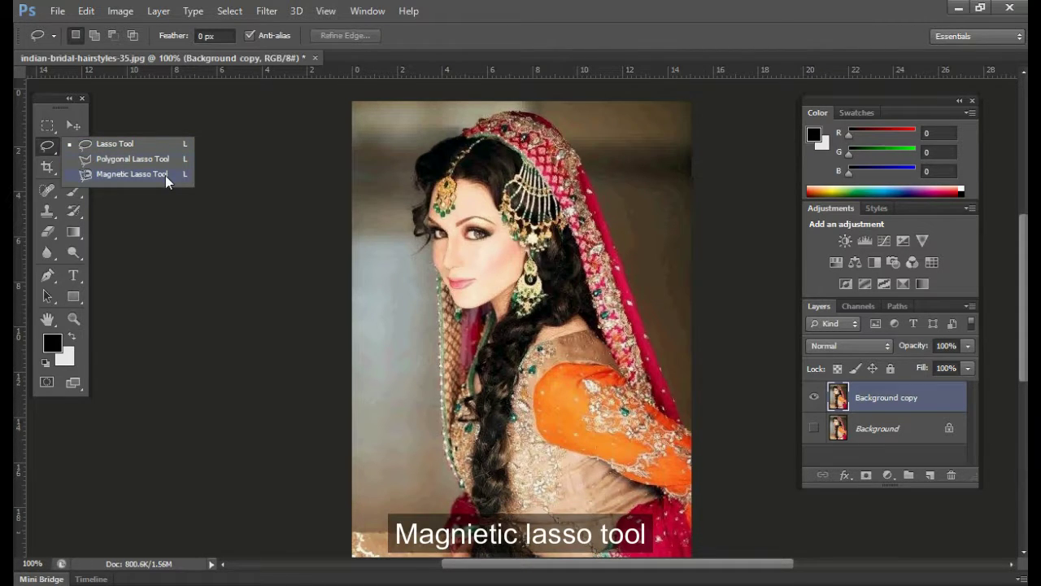
click(111, 148)
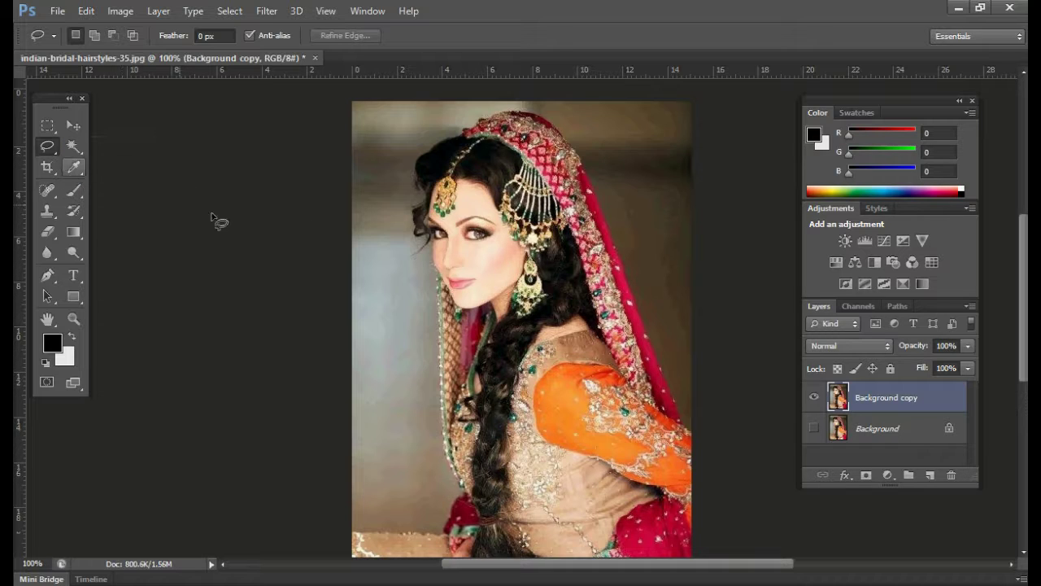
scroll(399, 244, down, 1)
scroll(404, 259, down, 3)
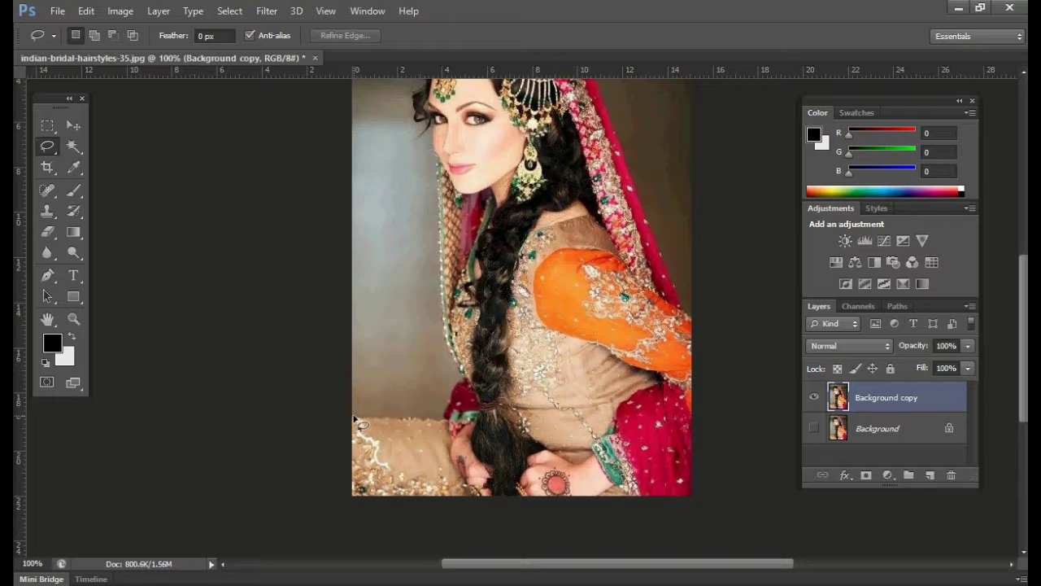
drag(354, 419, 388, 417)
mouse_move(387, 417)
mouse_down()
mouse_move(439, 417)
mouse_move(456, 375)
mouse_move(441, 309)
mouse_move(445, 167)
mouse_move(432, 126)
mouse_move(412, 203)
mouse_move(413, 140)
mouse_move(441, 112)
mouse_move(417, 165)
mouse_move(486, 139)
mouse_move(521, 144)
mouse_move(553, 170)
mouse_move(637, 400)
mouse_move(623, 249)
mouse_move(658, 320)
mouse_move(664, 485)
mouse_move(618, 501)
mouse_move(333, 502)
mouse_move(314, 496)
mouse_move(307, 451)
mouse_up()
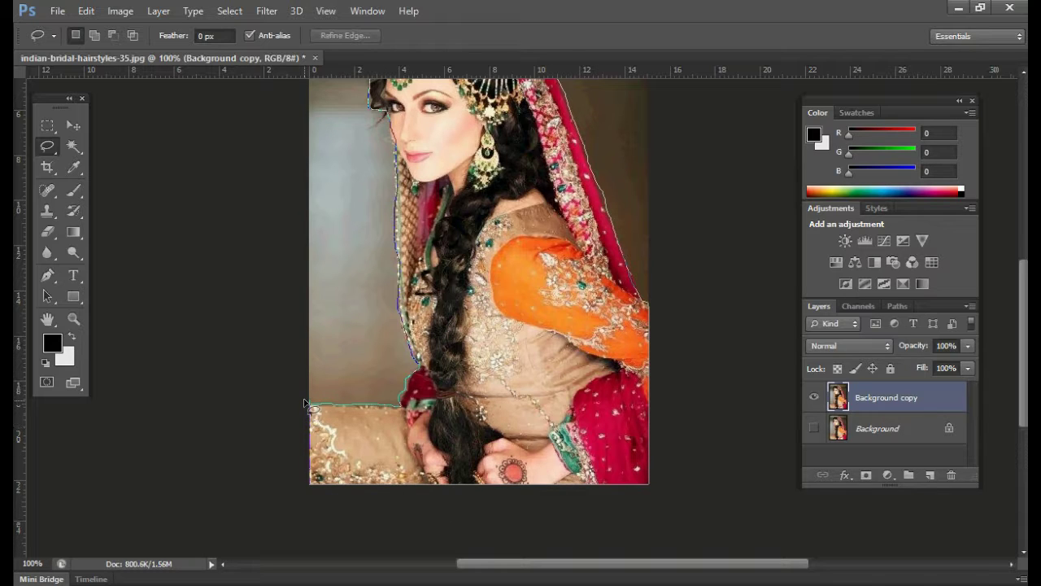
drag(305, 404, 430, 440)
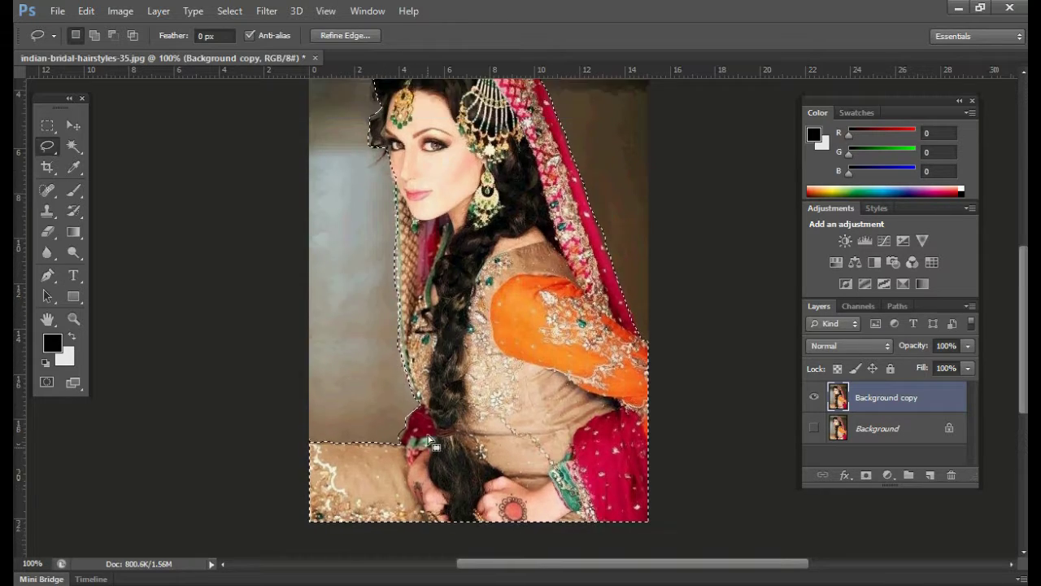
scroll(423, 390, up, 1)
scroll(416, 341, up, 1)
scroll(411, 309, up, 1)
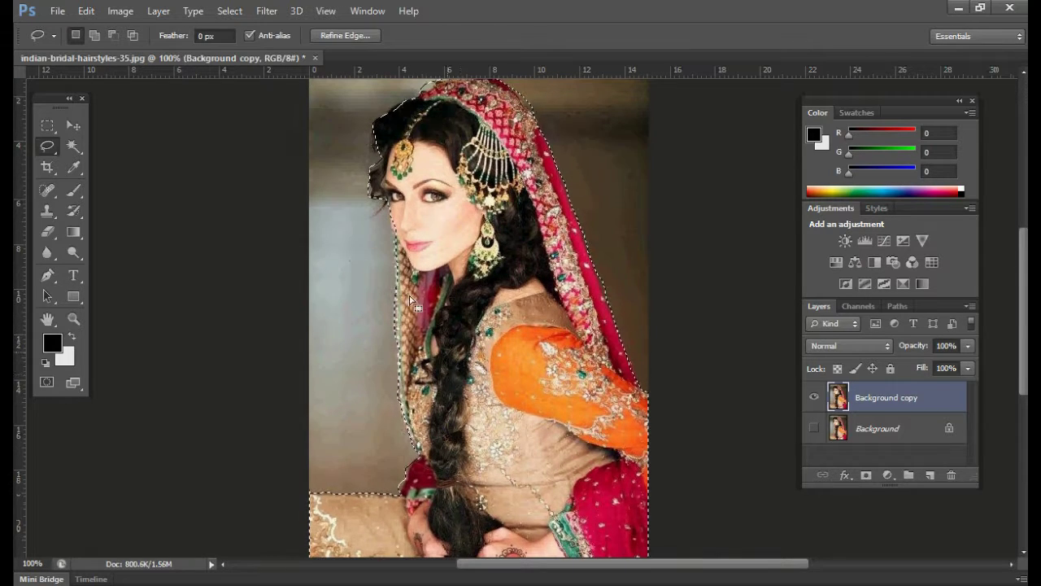
scroll(412, 301, up, 1)
click(53, 12)
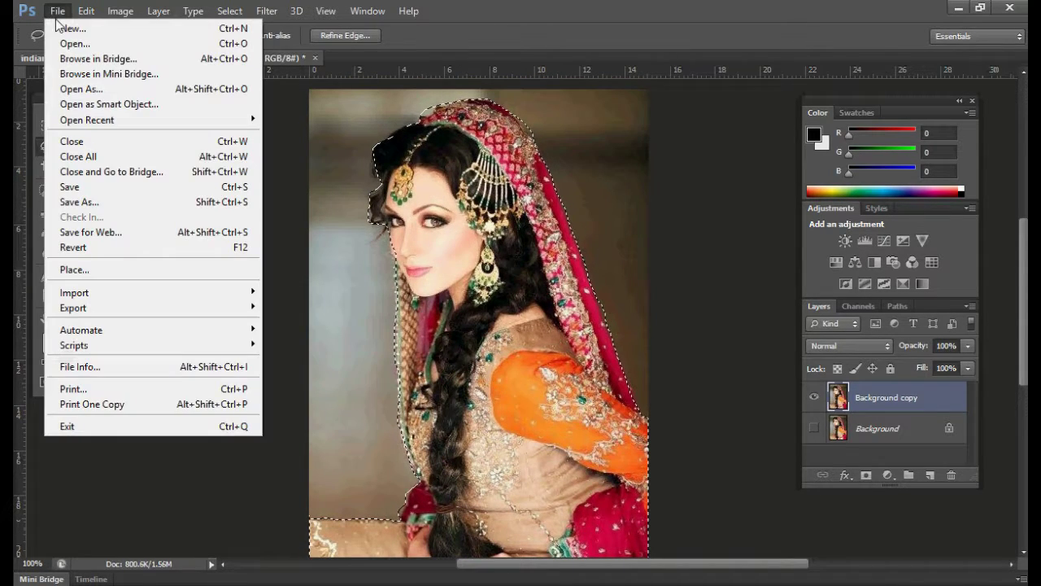
Create a new blank document Untitled-1 and drag the selected bride into it as Layer 1
click(59, 27)
click(659, 157)
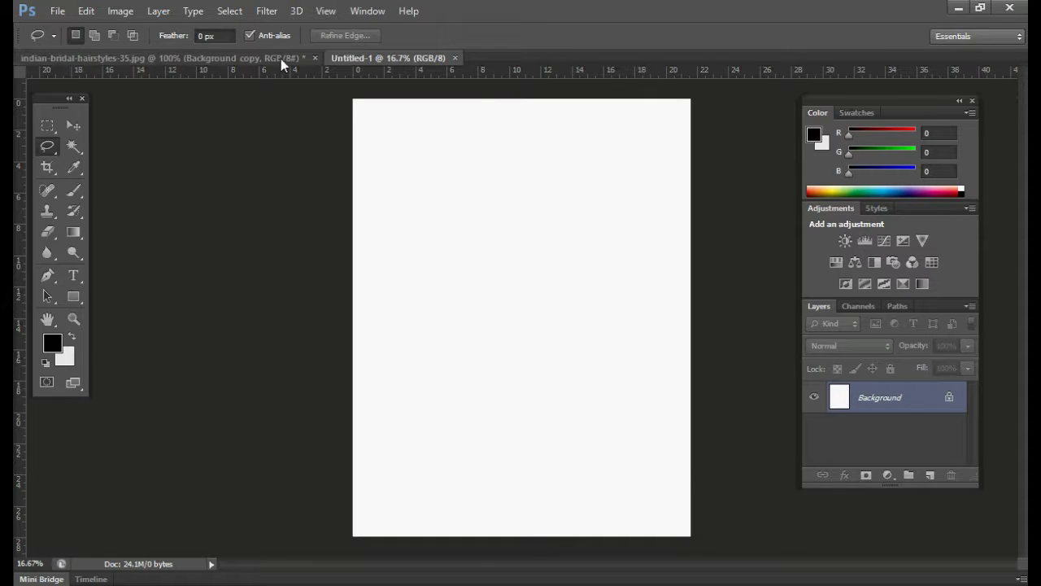
click(276, 58)
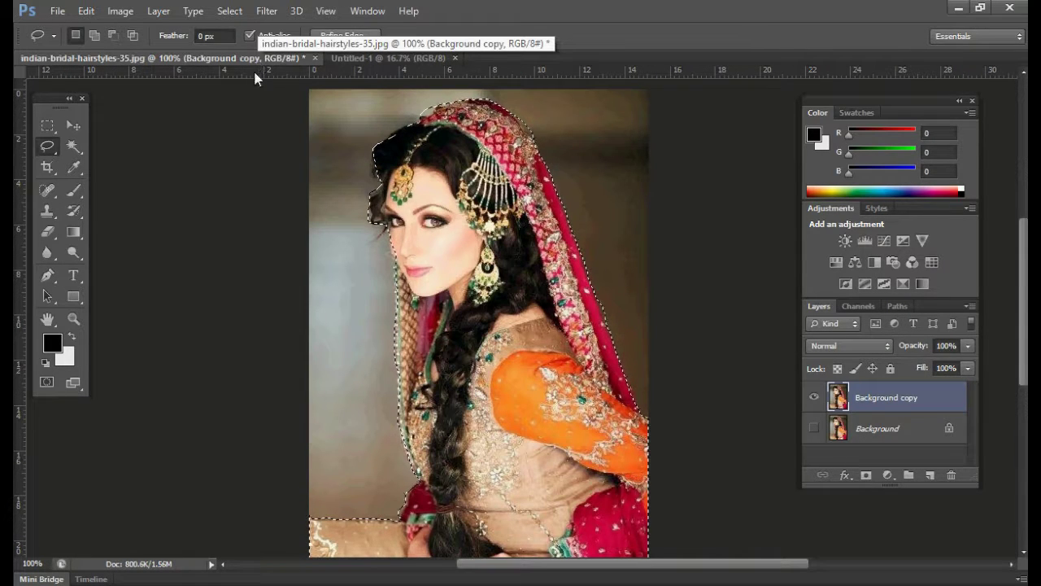
click(74, 125)
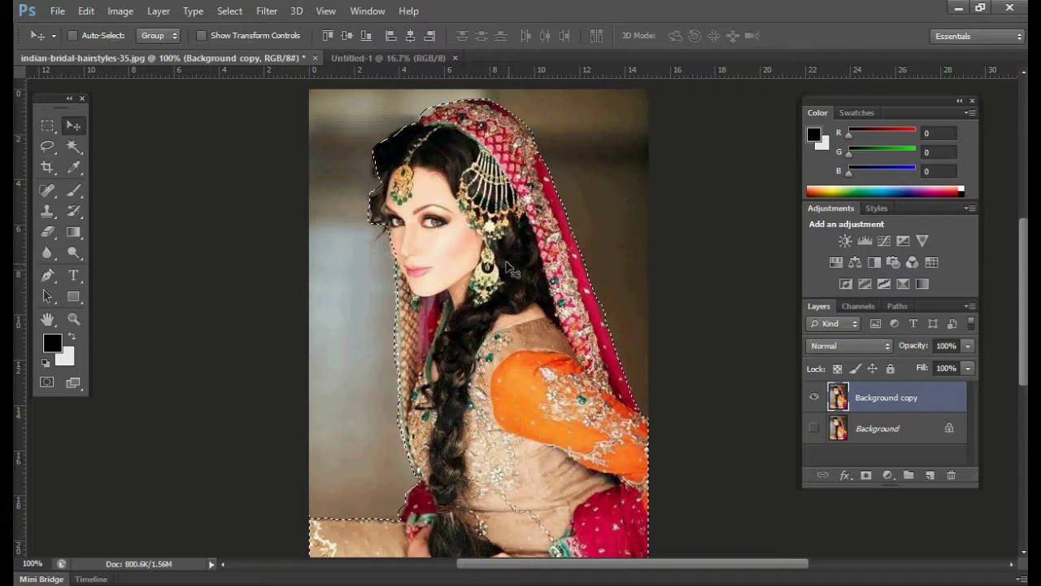
mouse_move(561, 285)
mouse_down()
mouse_move(366, 59)
mouse_move(527, 309)
mouse_move(526, 334)
mouse_move(514, 335)
mouse_up()
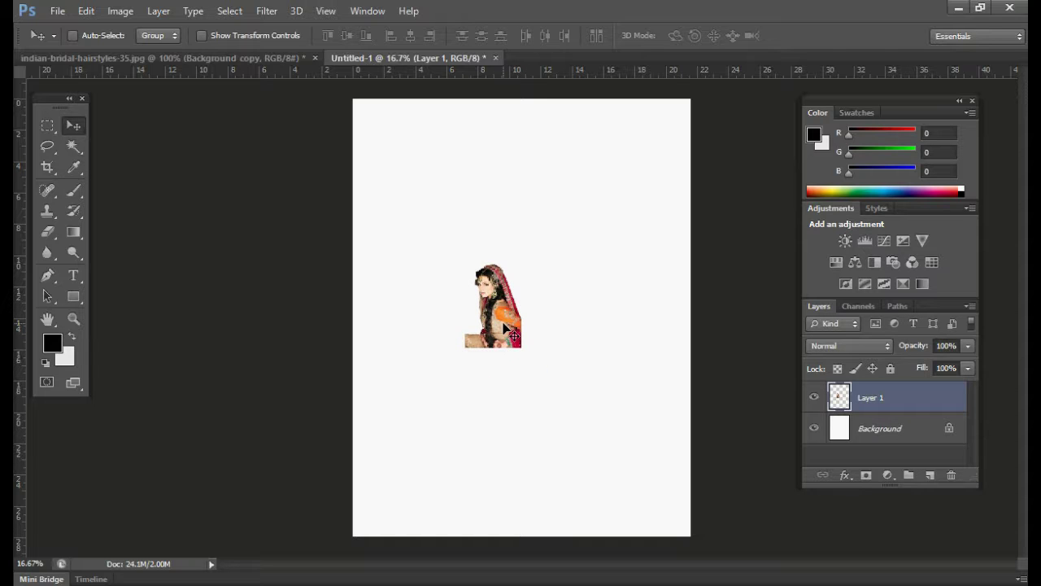
Scale the bride up in two Free Transform passes to 127.19%, filling most of the page
key(ctrl+t)
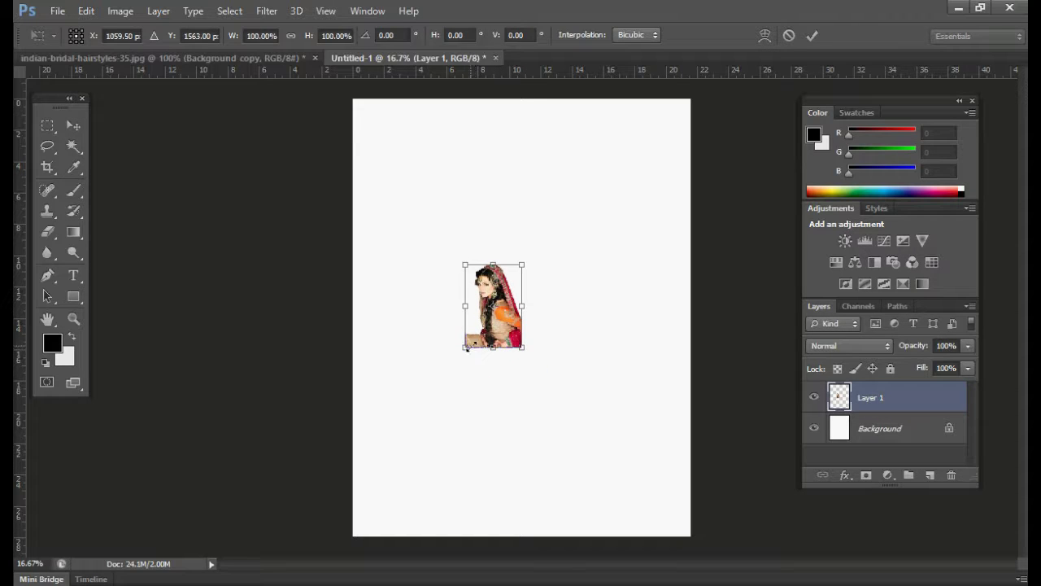
drag(465, 347, 399, 430)
mouse_move(542, 344)
mouse_down()
mouse_move(512, 343)
mouse_move(413, 467)
mouse_up()
drag(545, 366, 548, 384)
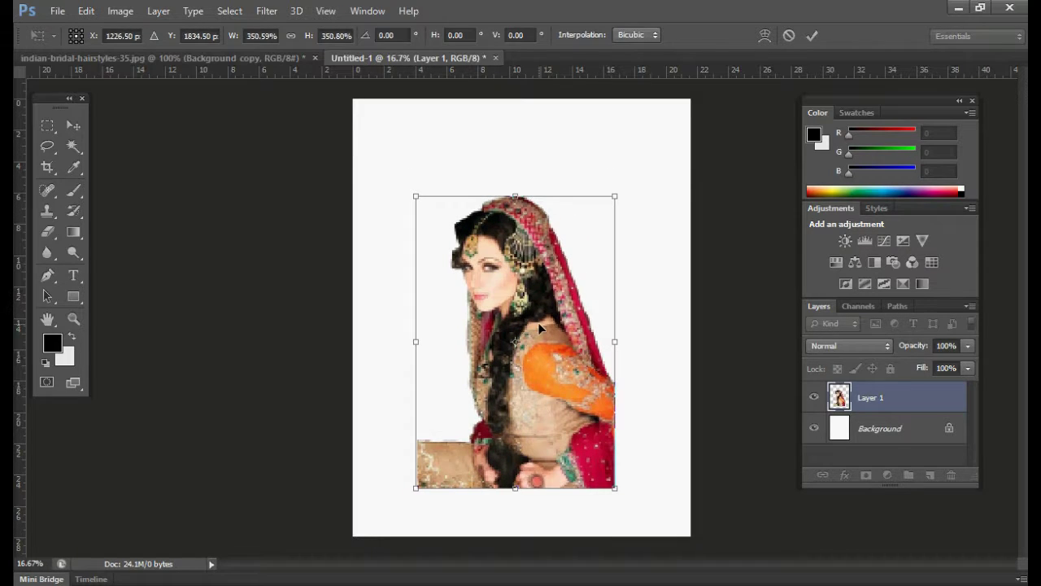
key(Return)
key(ctrl+t)
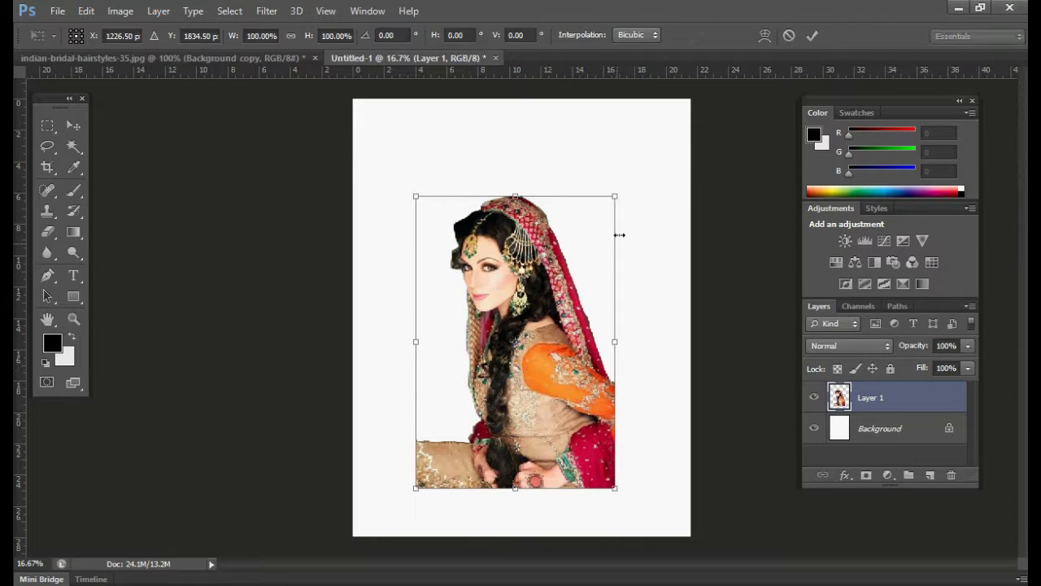
mouse_move(616, 197)
mouse_down()
mouse_move(677, 124)
mouse_move(670, 116)
mouse_up()
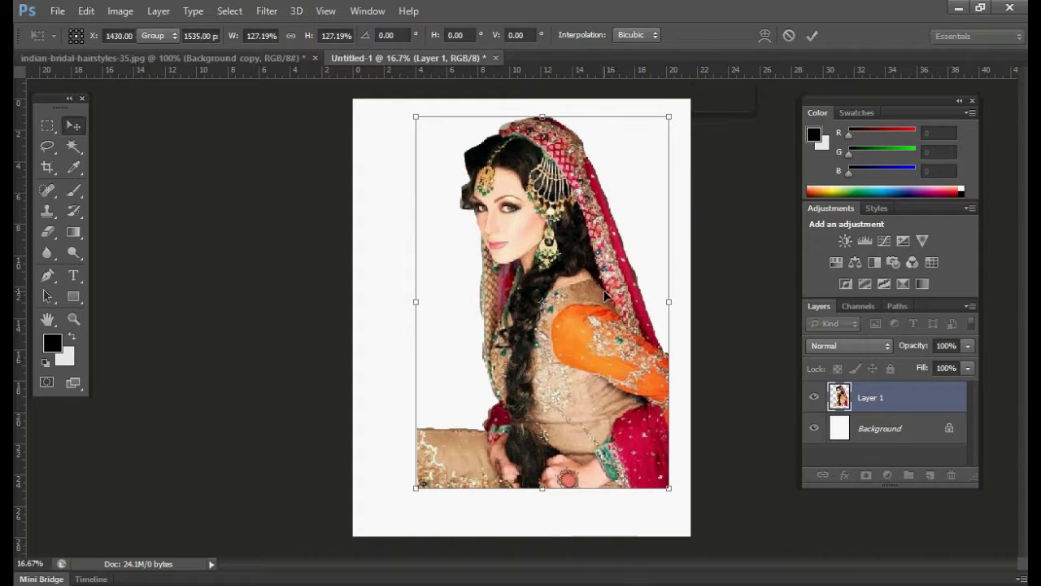
key(Return)
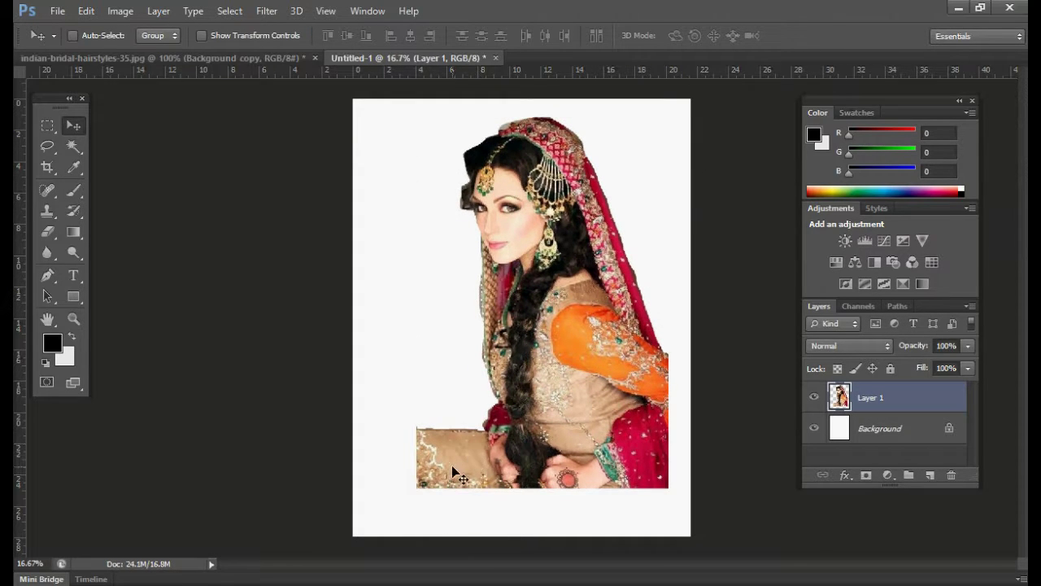
Zoom in to inspect the cut-out edges, then zoom back out
key(ctrl+plus)
key(ctrl+plus)
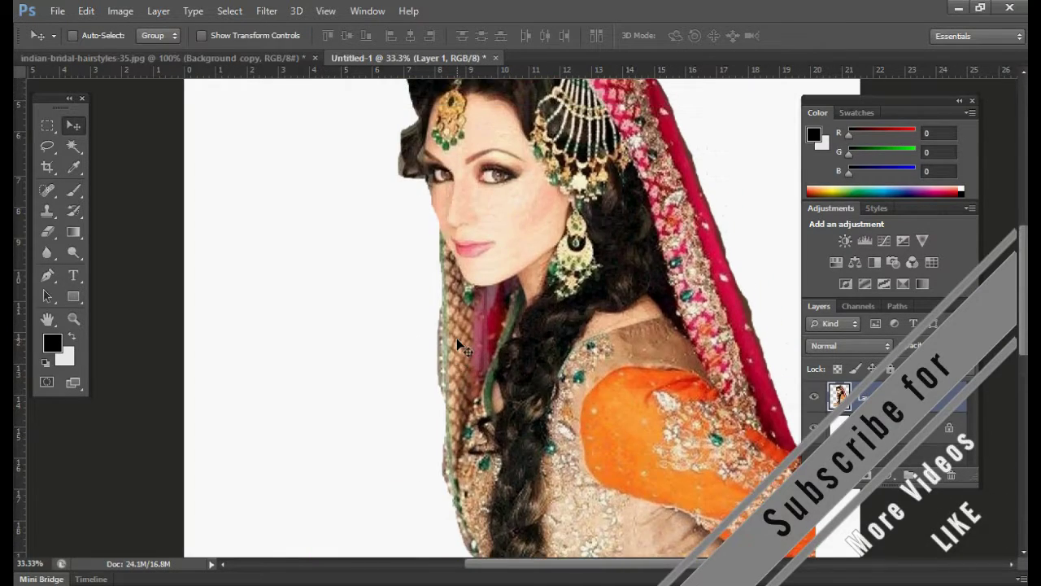
scroll(426, 252, up, 2)
scroll(409, 201, up, 2)
scroll(415, 195, up, 1)
scroll(429, 185, up, 3)
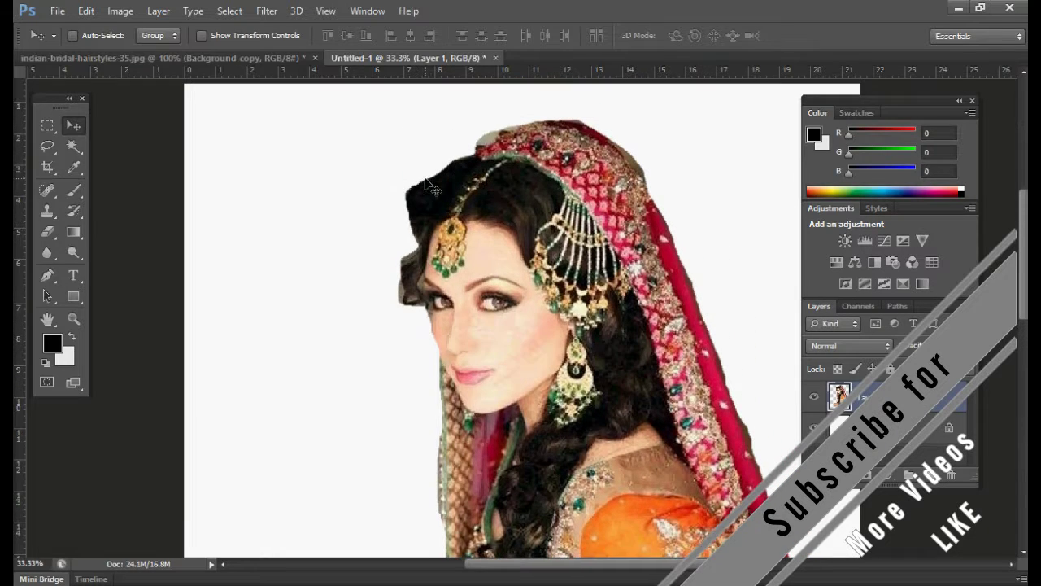
scroll(431, 191, down, 3)
scroll(435, 244, down, 4)
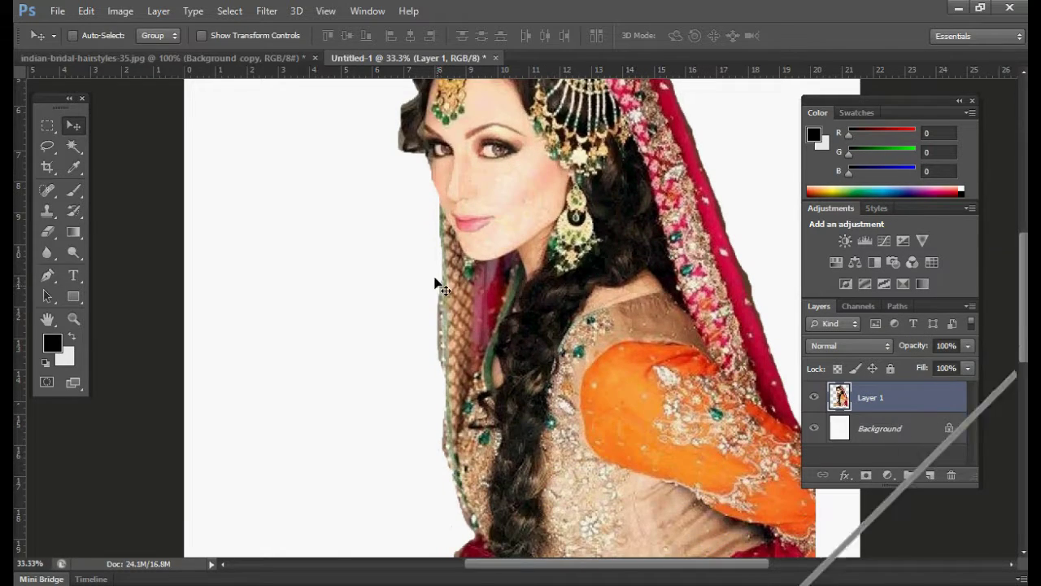
scroll(439, 286, down, 3)
scroll(426, 258, down, 4)
scroll(455, 325, down, 3)
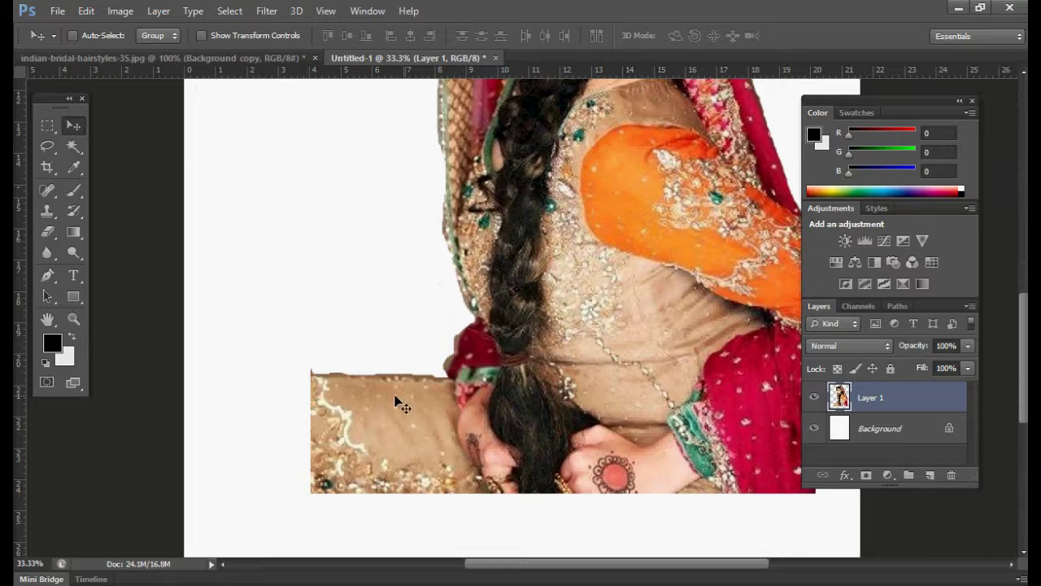
scroll(386, 399, up, 2)
scroll(423, 325, up, 4)
scroll(488, 317, up, 6)
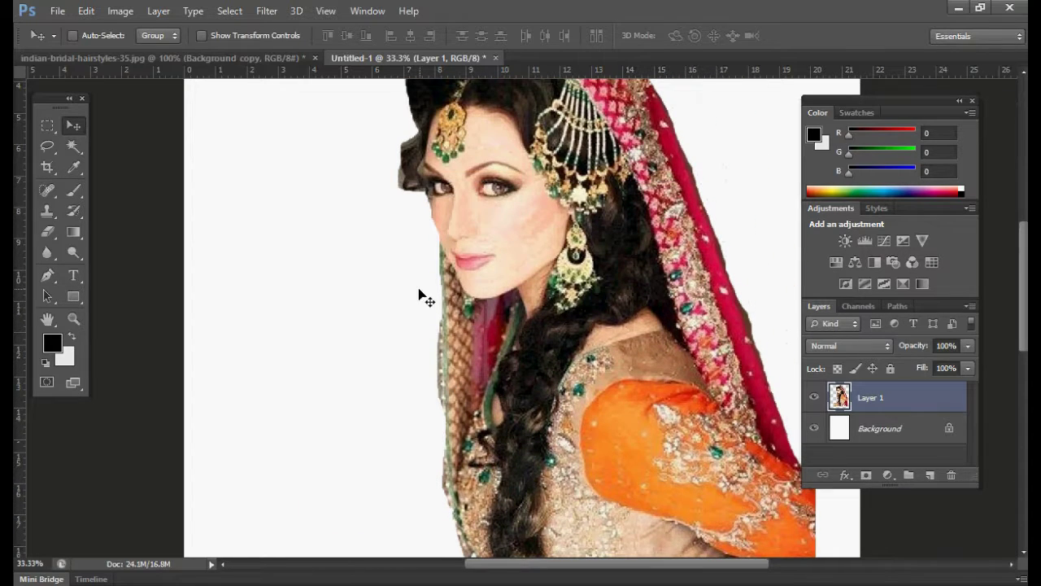
key(ctrl+minus)
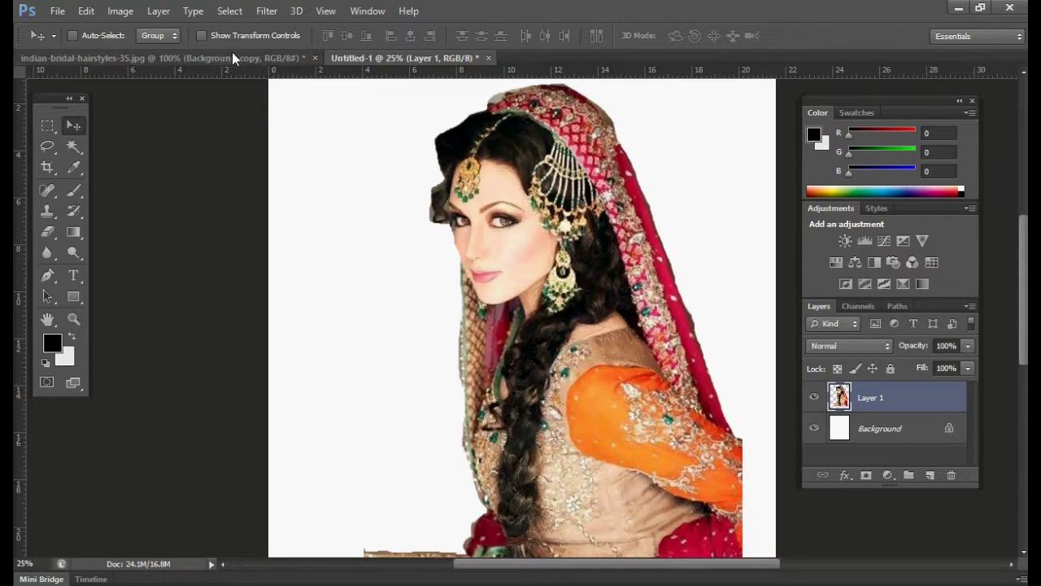
Return to the bridal photo at 100% zoom and clear the bride selection
click(232, 56)
key(ctrl+minus)
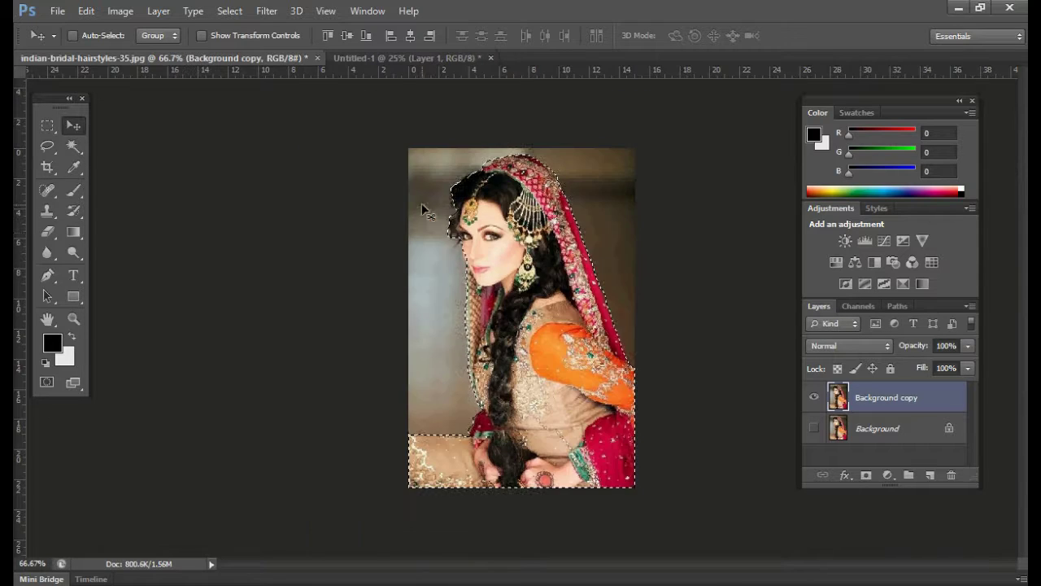
key(ctrl+plus)
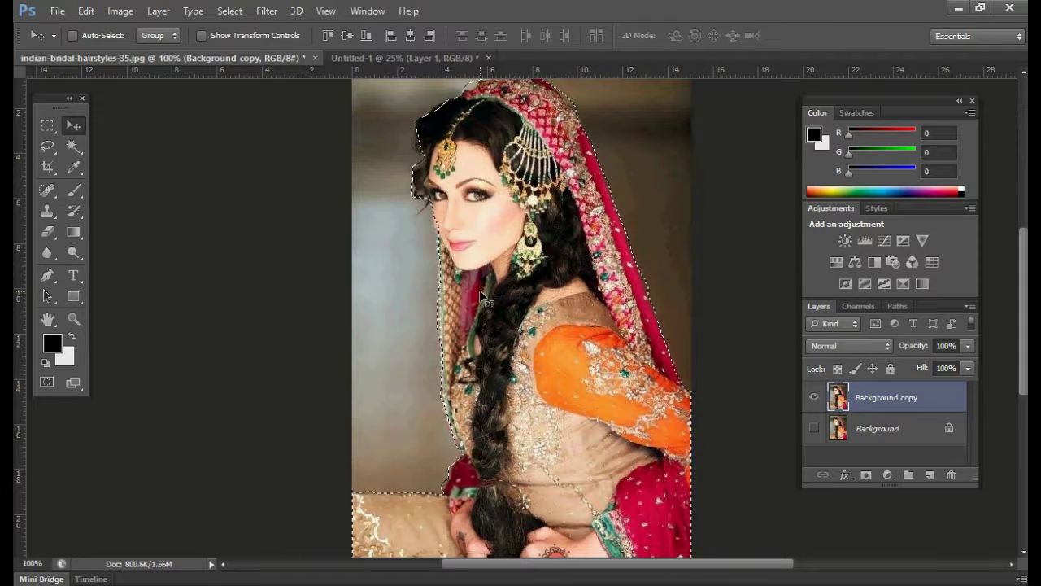
key(ctrl+d)
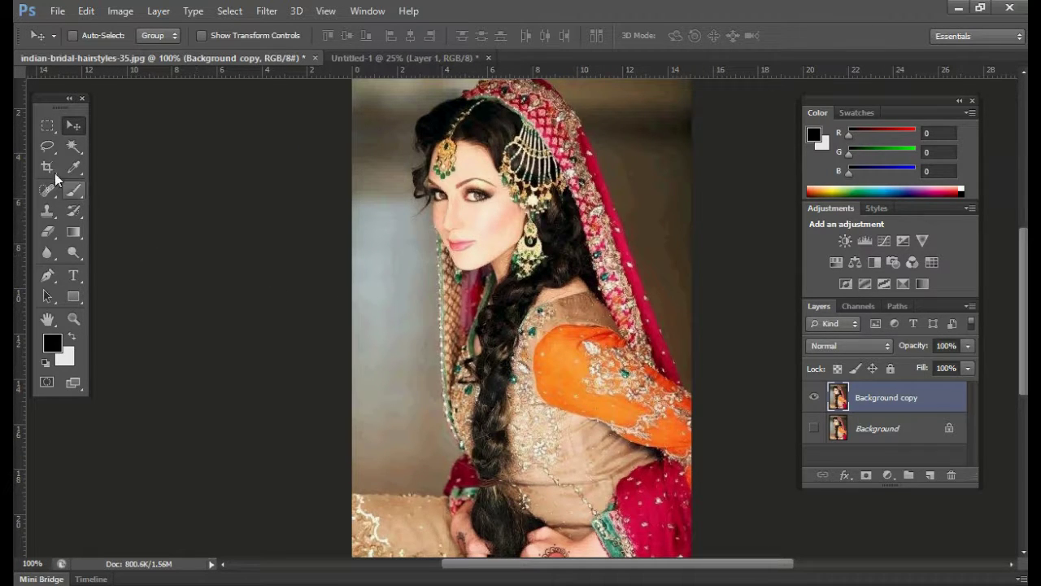
click(56, 147)
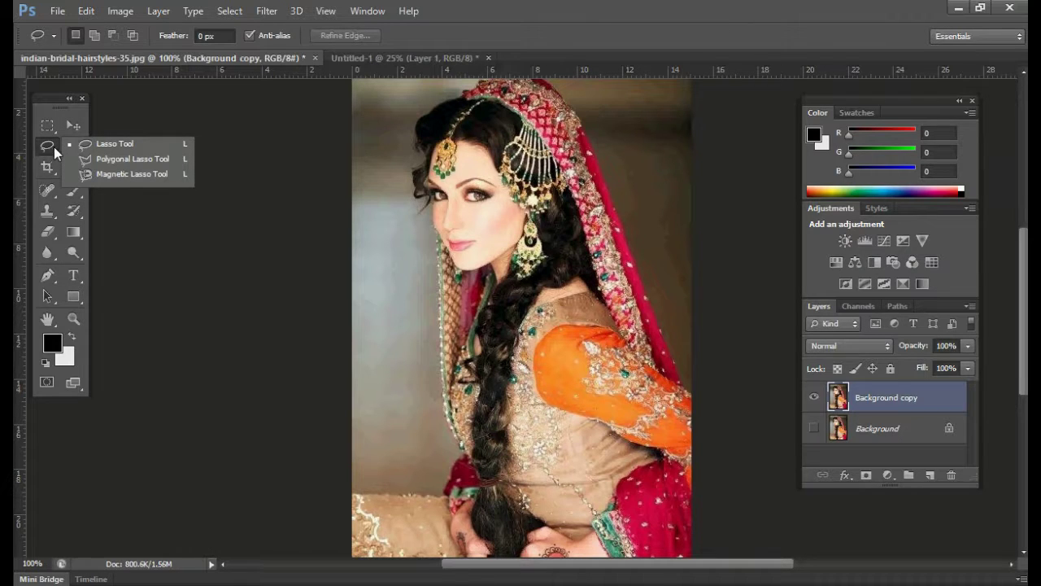
With the Polygonal Lasso at 200% zoom, outline the bride's left edge up to her hair
click(148, 161)
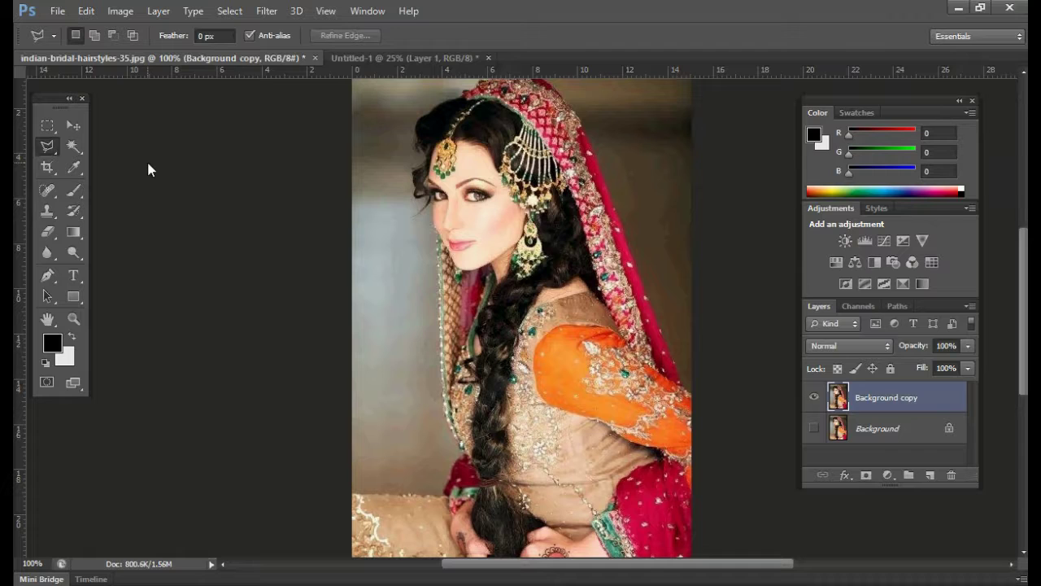
scroll(439, 268, down, 3)
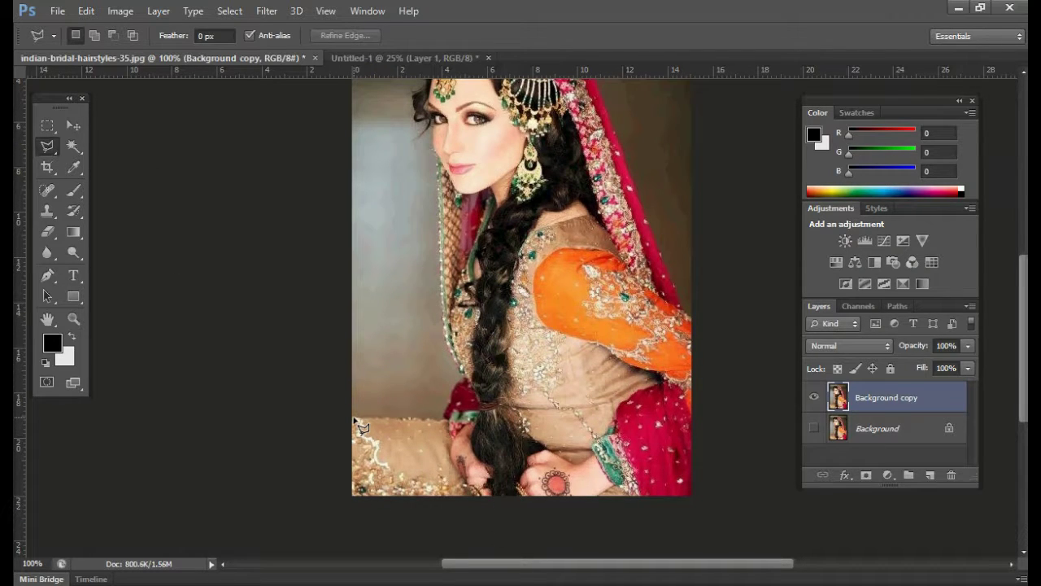
key(ctrl+plus)
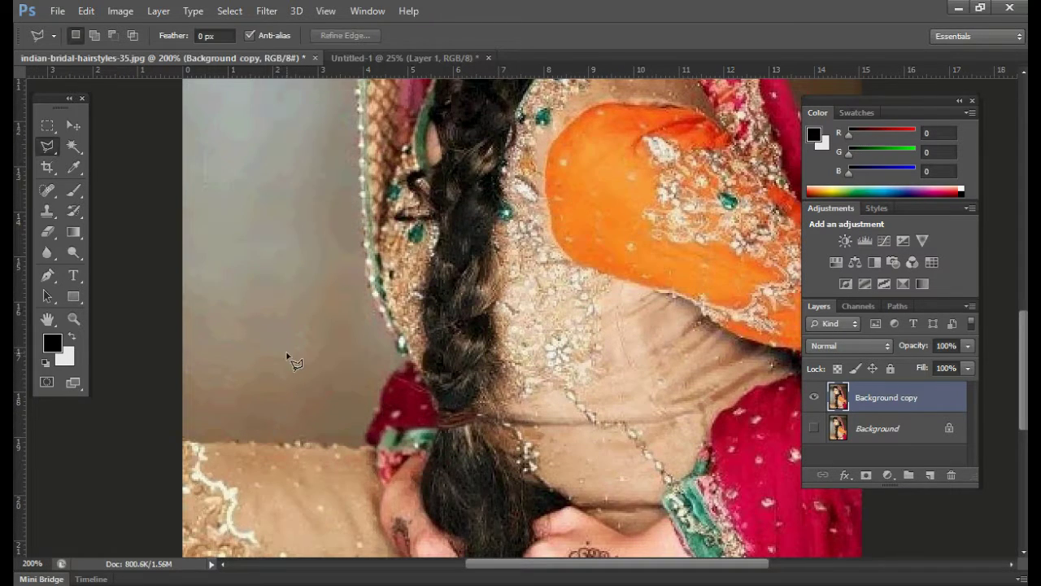
scroll(286, 360, down, 2)
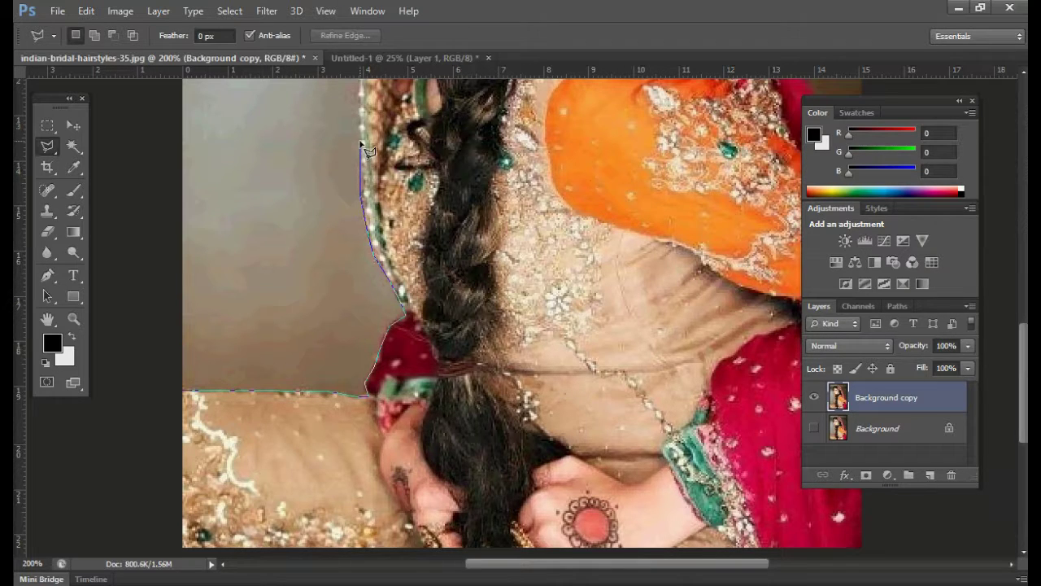
drag(409, 142, 366, 429)
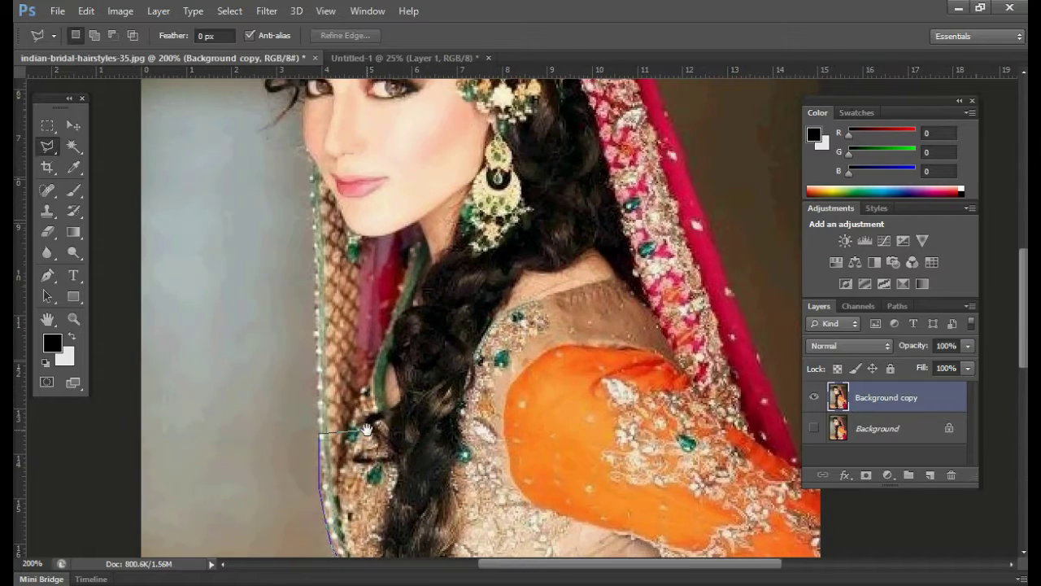
key(ctrl+minus)
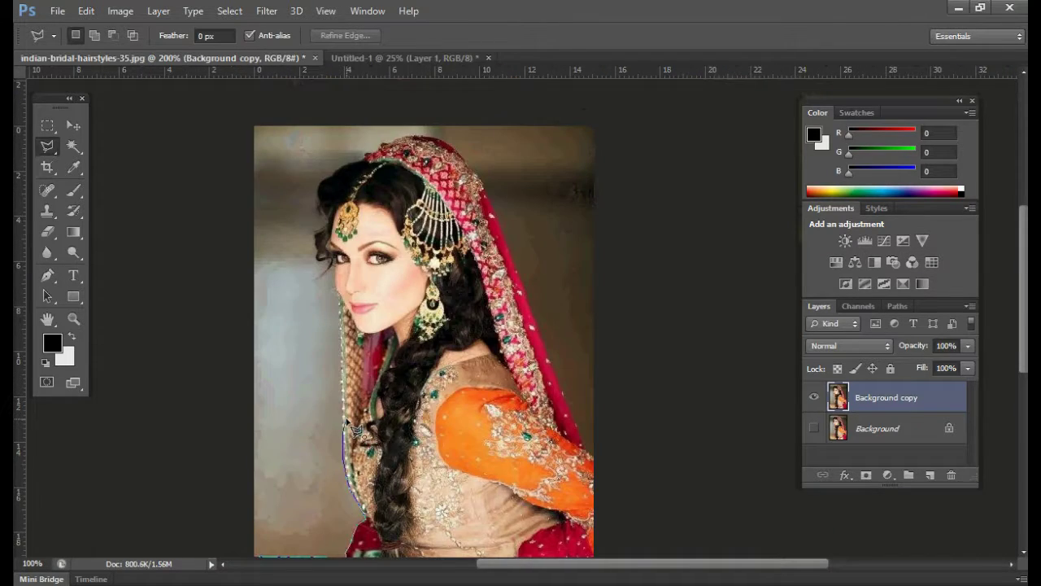
scroll(348, 422, up, 1)
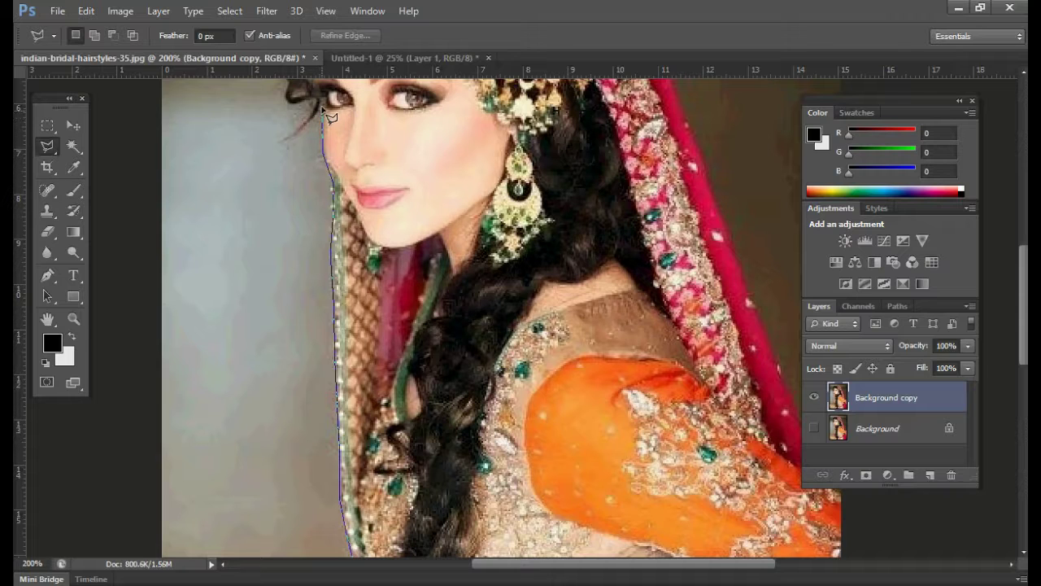
Add polygonal points around the top of the hair, removing one misplaced point
drag(313, 110, 322, 260)
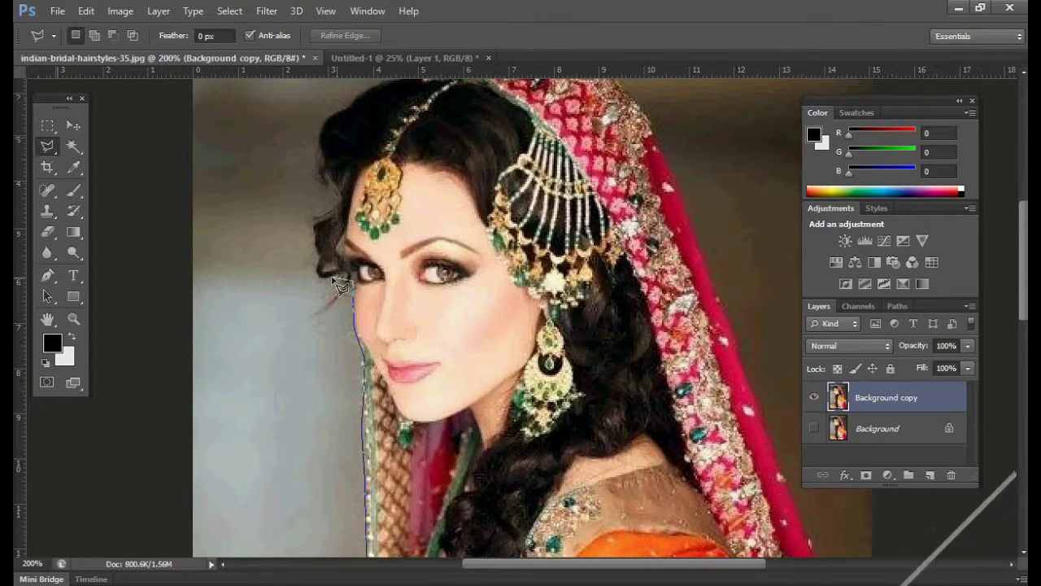
click(314, 244)
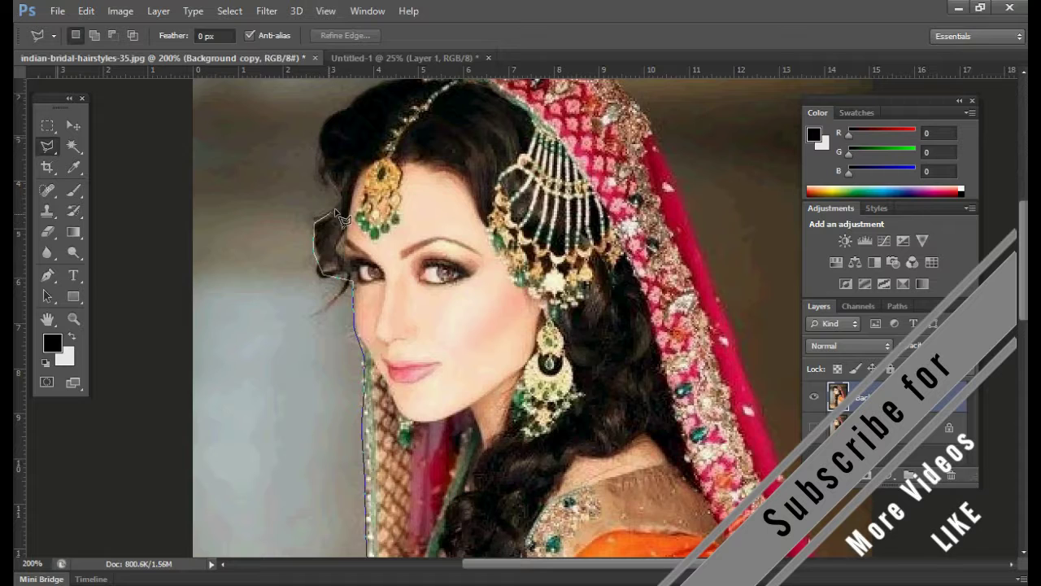
click(316, 220)
click(339, 200)
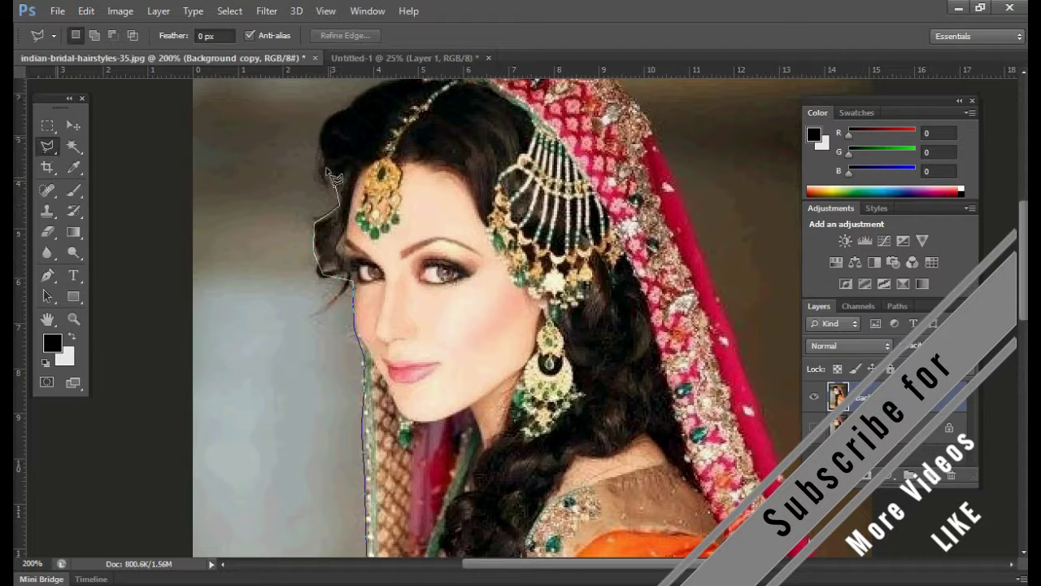
click(337, 114)
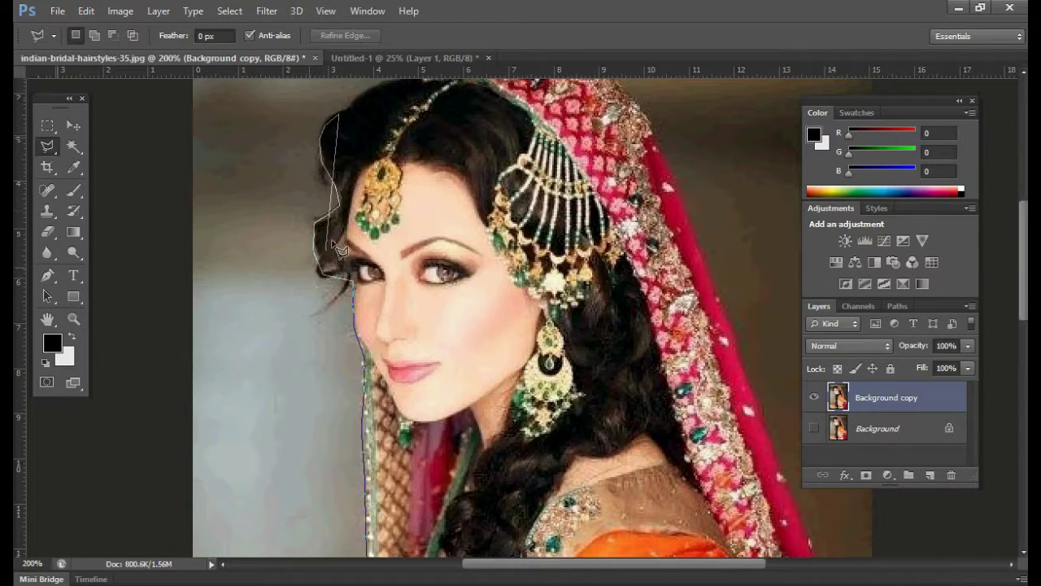
click(339, 209)
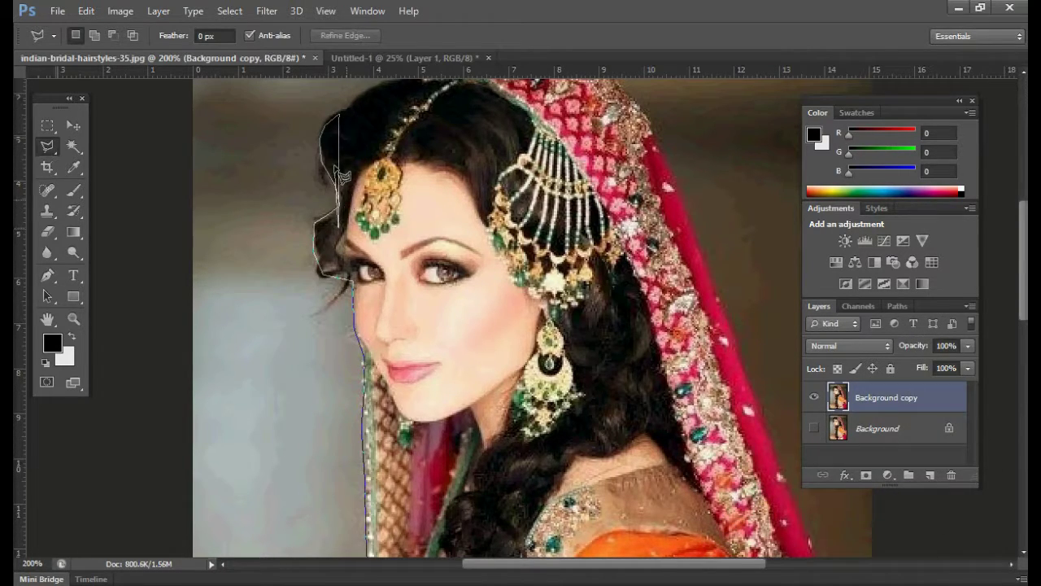
click(391, 275)
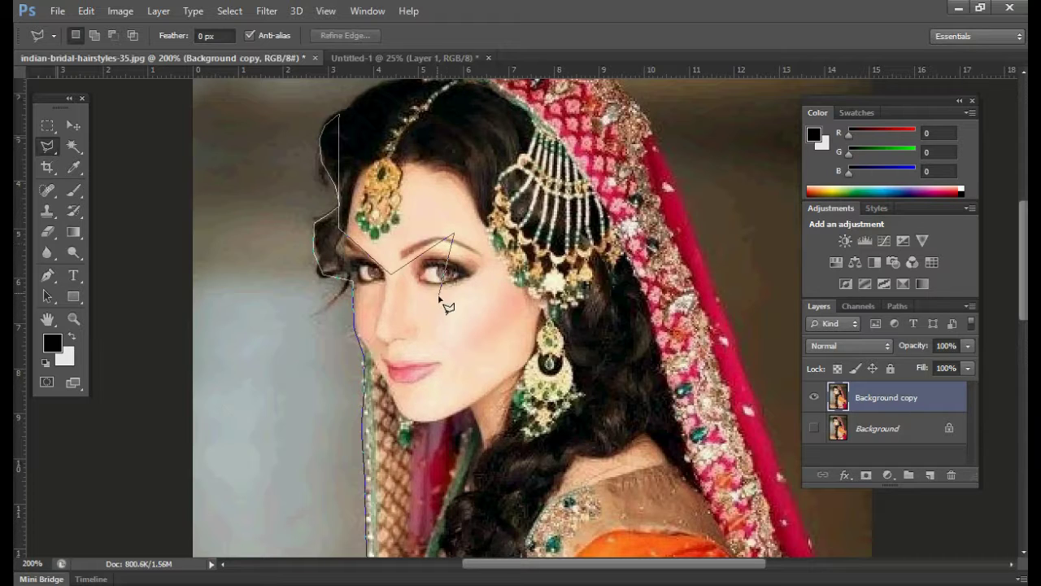
click(455, 236)
key(BackSpace)
key(BackSpace)
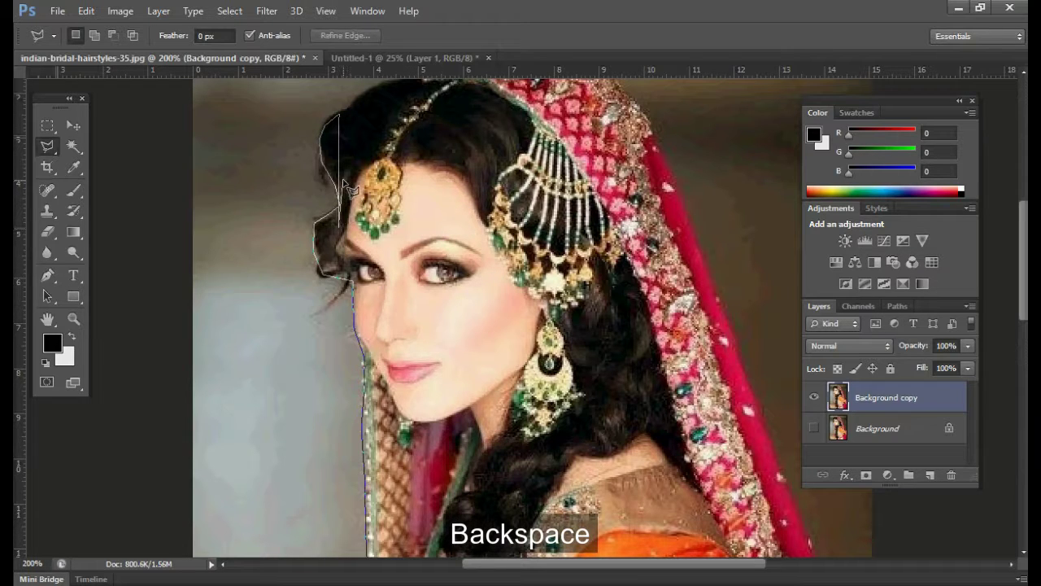
click(371, 106)
Extend the outline along the veil's top edge and start down its right side
drag(372, 107, 342, 255)
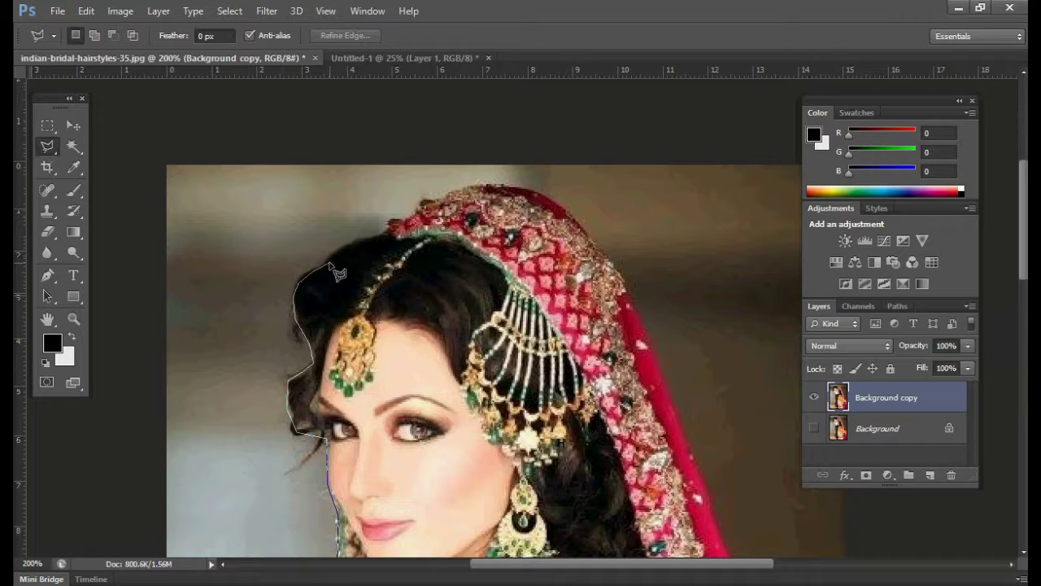
click(345, 243)
click(387, 235)
click(427, 200)
click(481, 185)
click(533, 194)
click(581, 225)
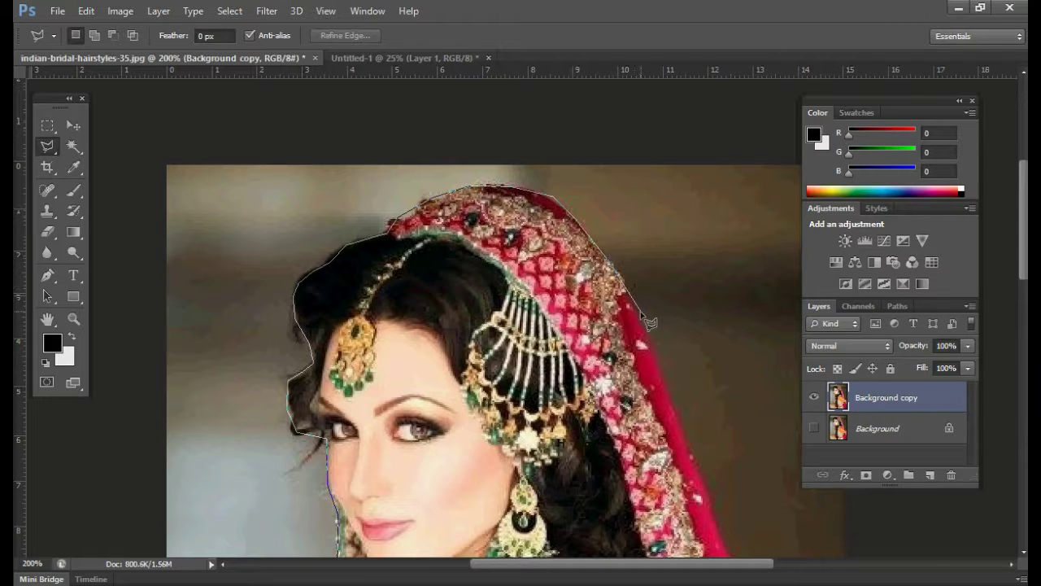
Trace down the right side and along the bottom, closing the selection at the start point
drag(678, 385, 572, 229)
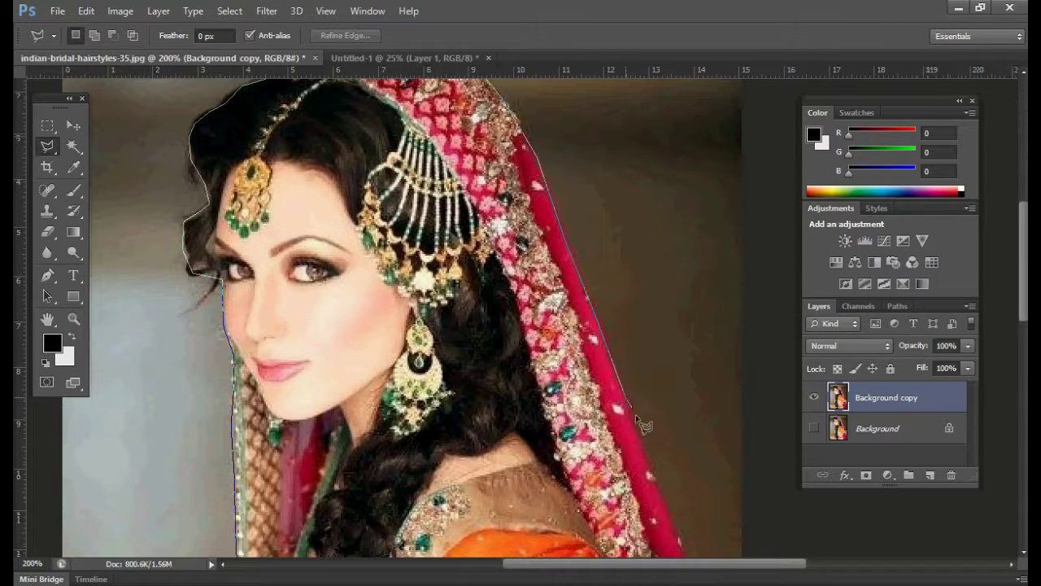
drag(691, 553, 626, 268)
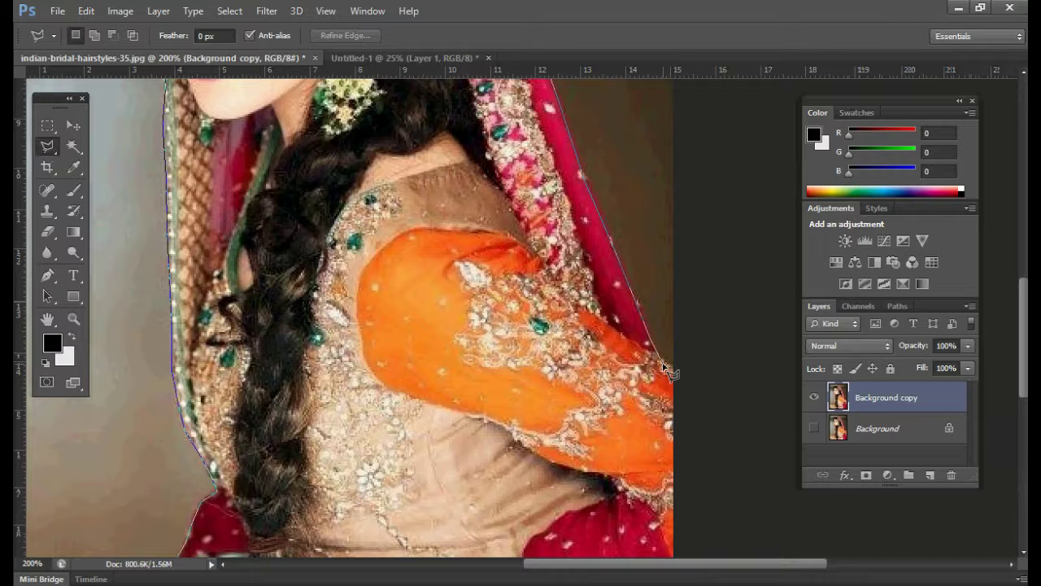
drag(668, 364, 681, 225)
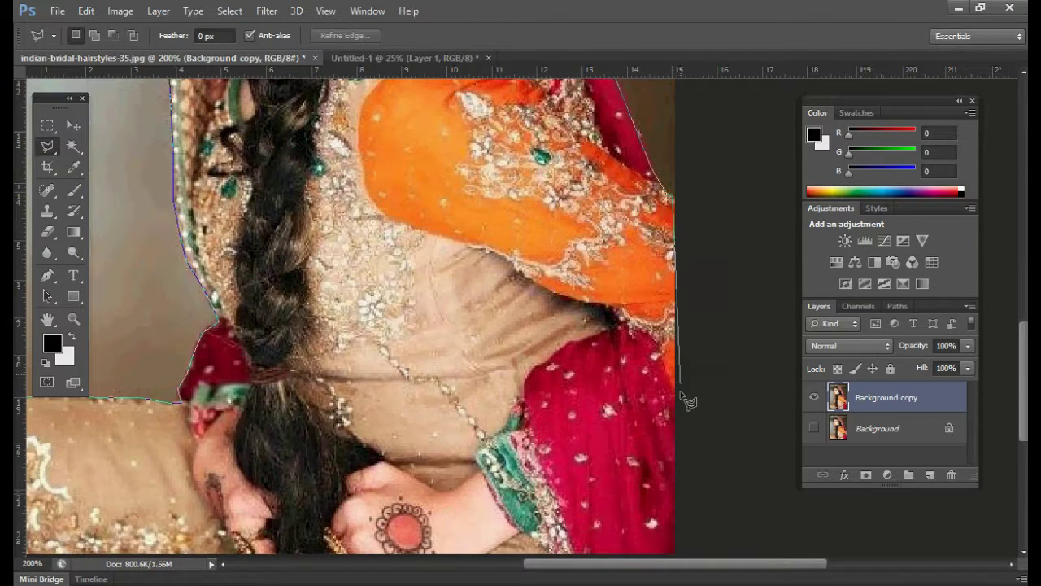
drag(672, 425, 697, 195)
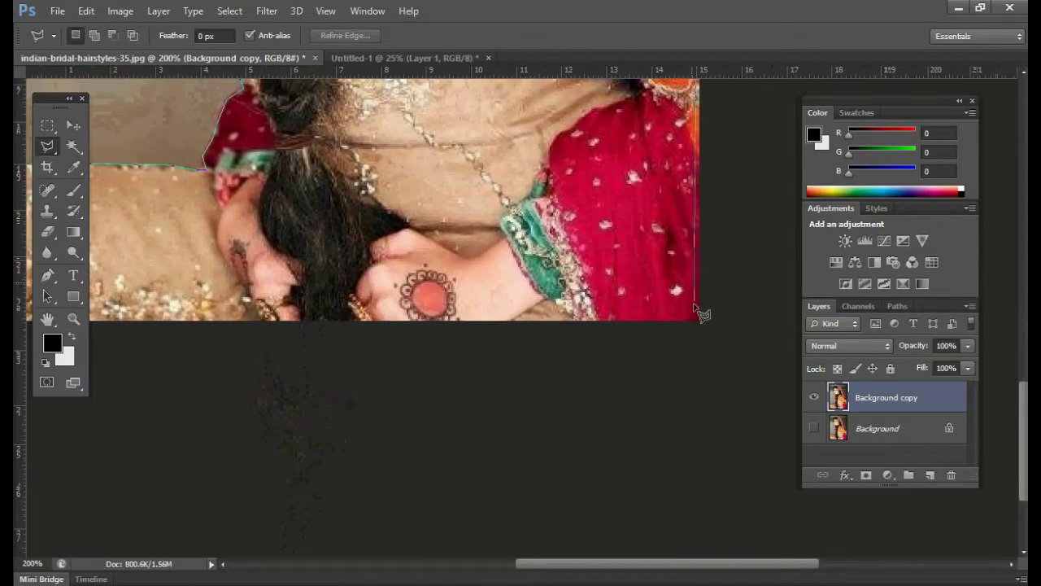
drag(556, 271, 710, 280)
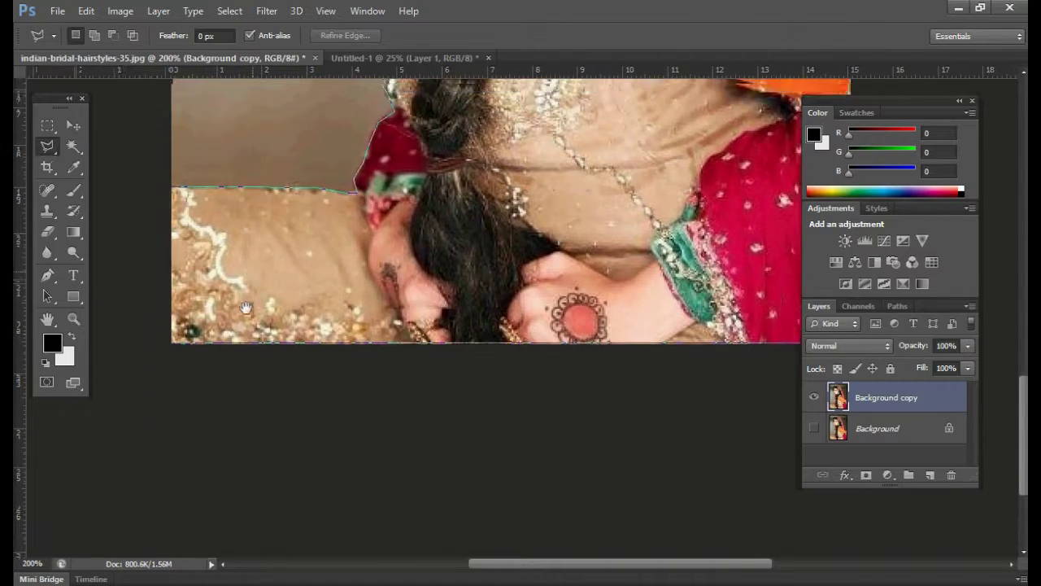
drag(180, 183, 163, 297)
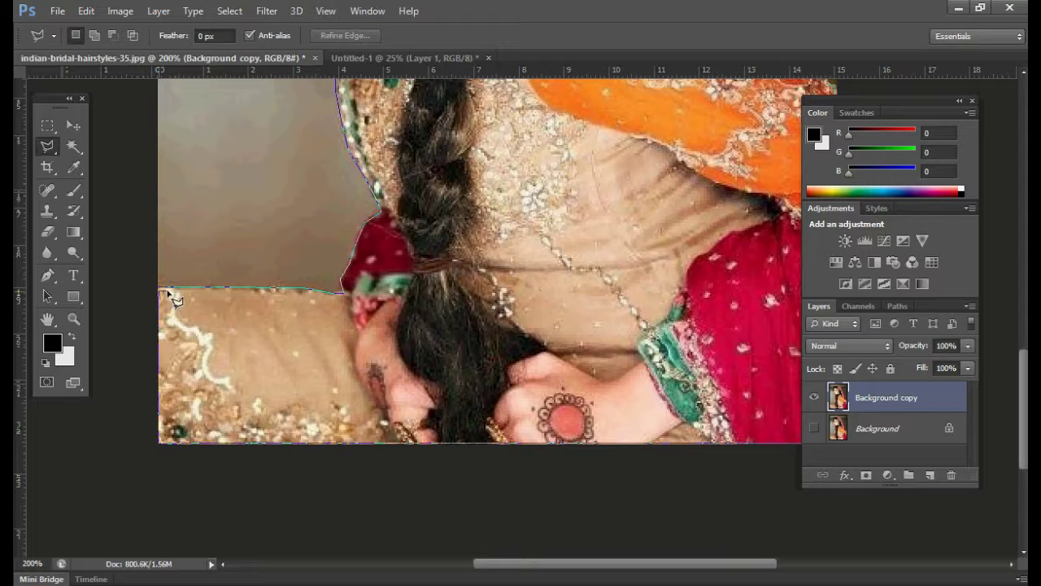
click(166, 289)
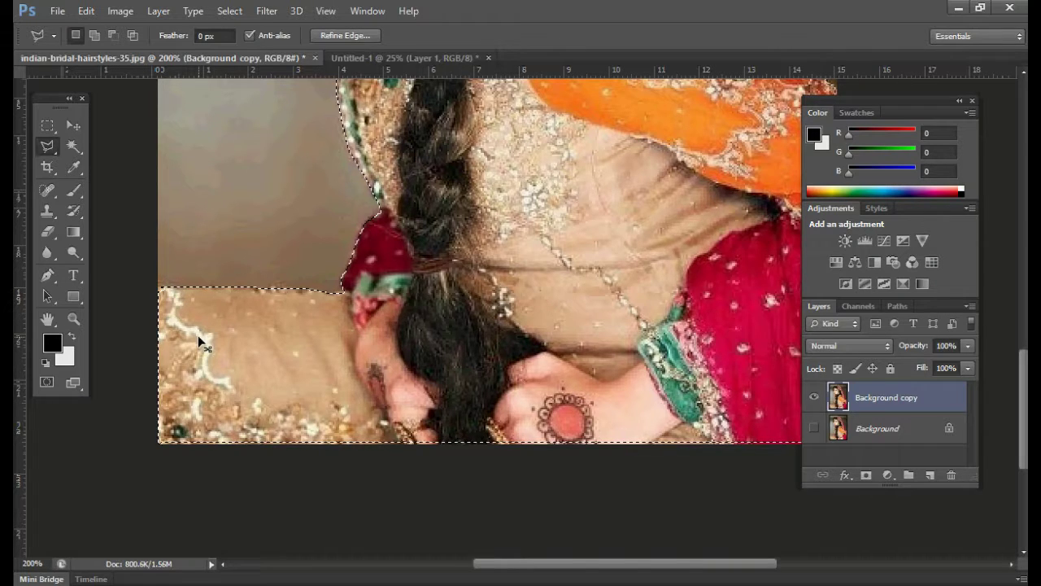
key(ctrl+minus)
Zoom out the bridal photo, then use the Move tool to reposition the bride layer on Untitled-1
scroll(494, 383, up, 3)
scroll(455, 370, up, 2)
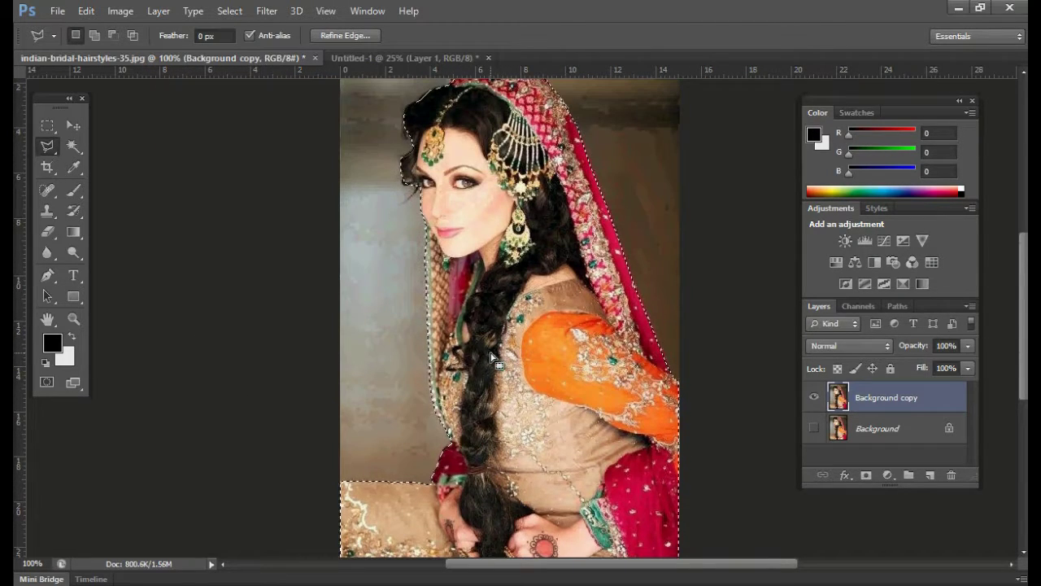
key(ctrl+minus)
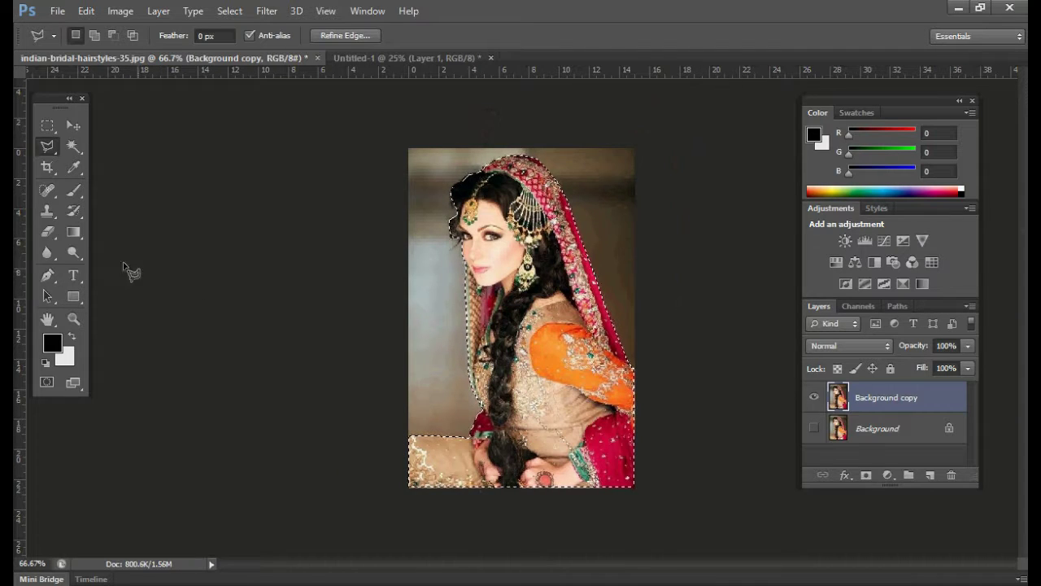
click(73, 126)
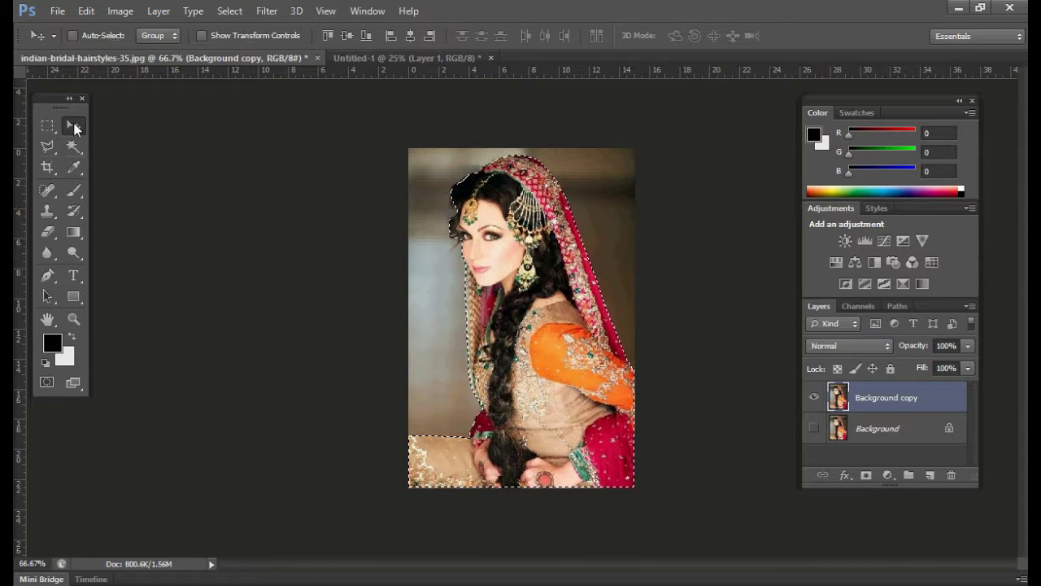
click(349, 59)
drag(367, 279, 648, 400)
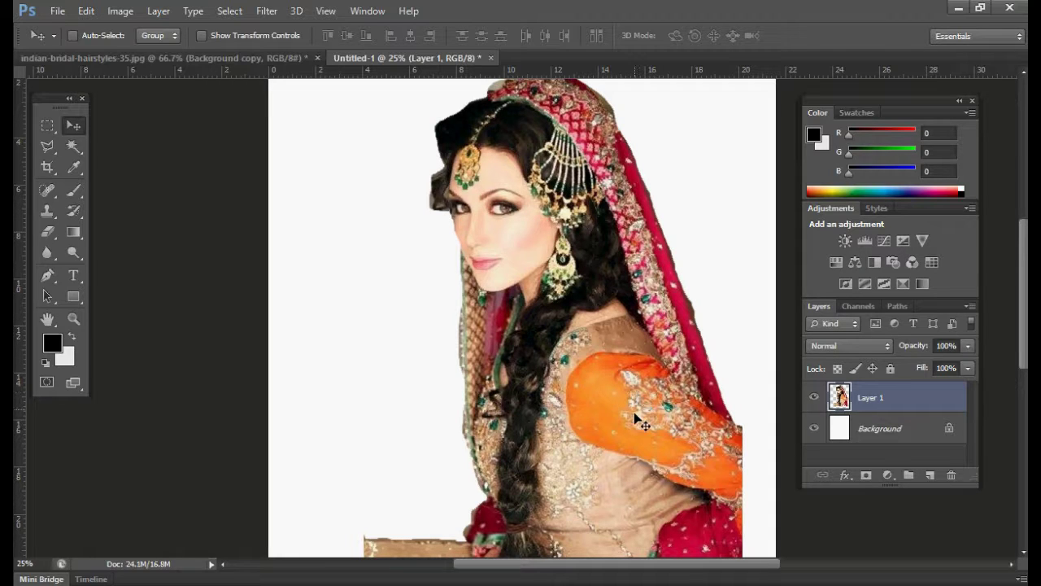
Hide Layer 1 and drag the selected bride from the photo into Untitled-1 as Layer 2
key(ctrl+minus)
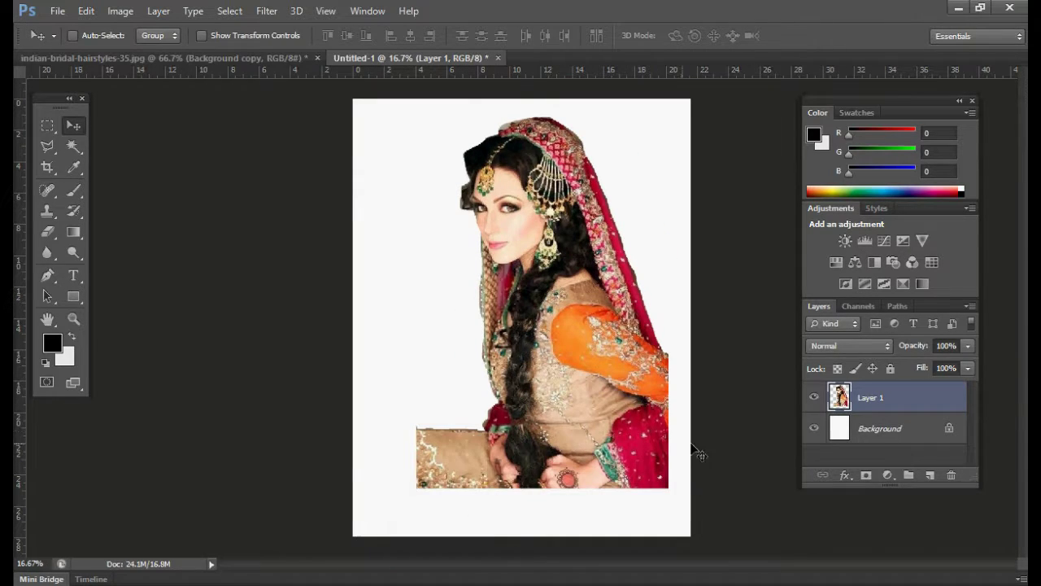
click(814, 397)
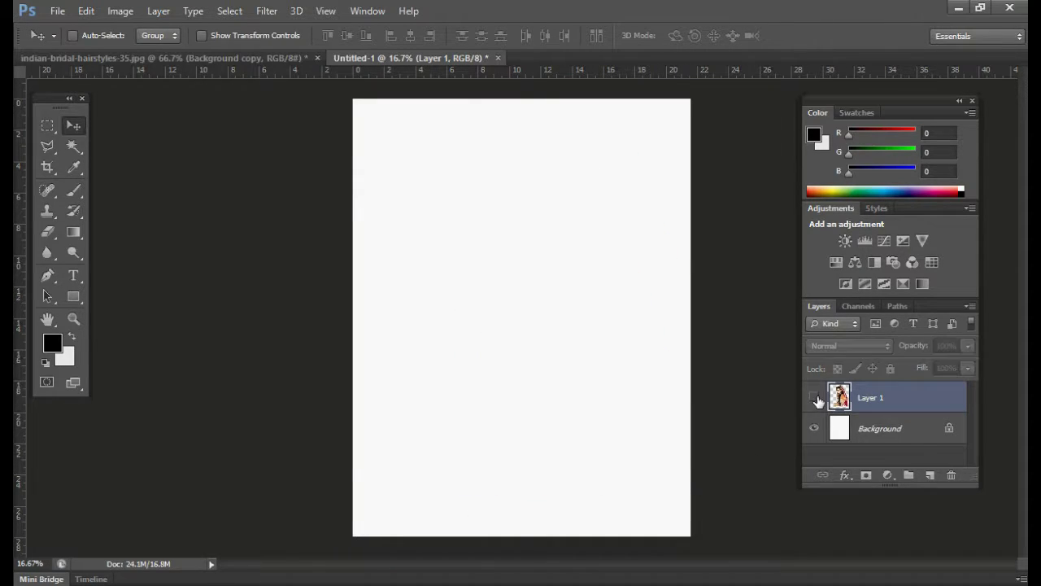
click(133, 57)
mouse_move(461, 281)
mouse_down()
mouse_move(413, 68)
mouse_move(497, 363)
mouse_up()
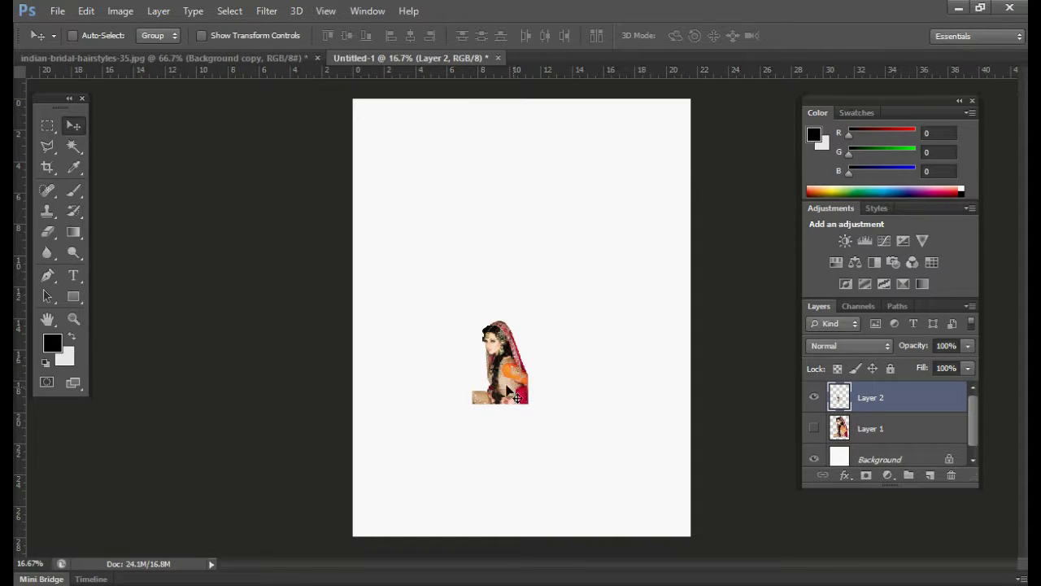
Free-transform Layer 2, enlarging the bride to about 487% to fill the page
key(ctrl+t)
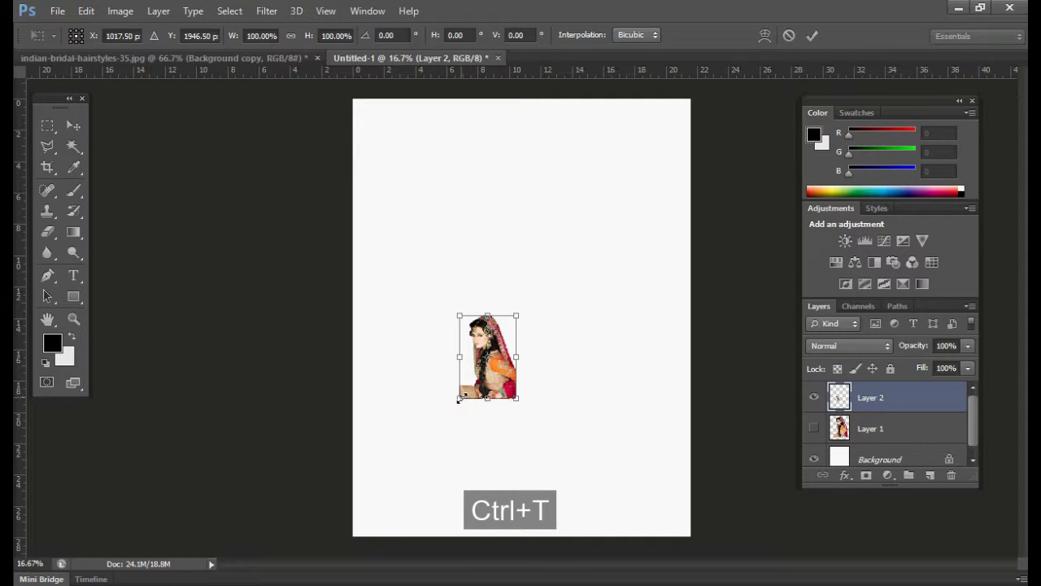
drag(459, 399, 385, 507)
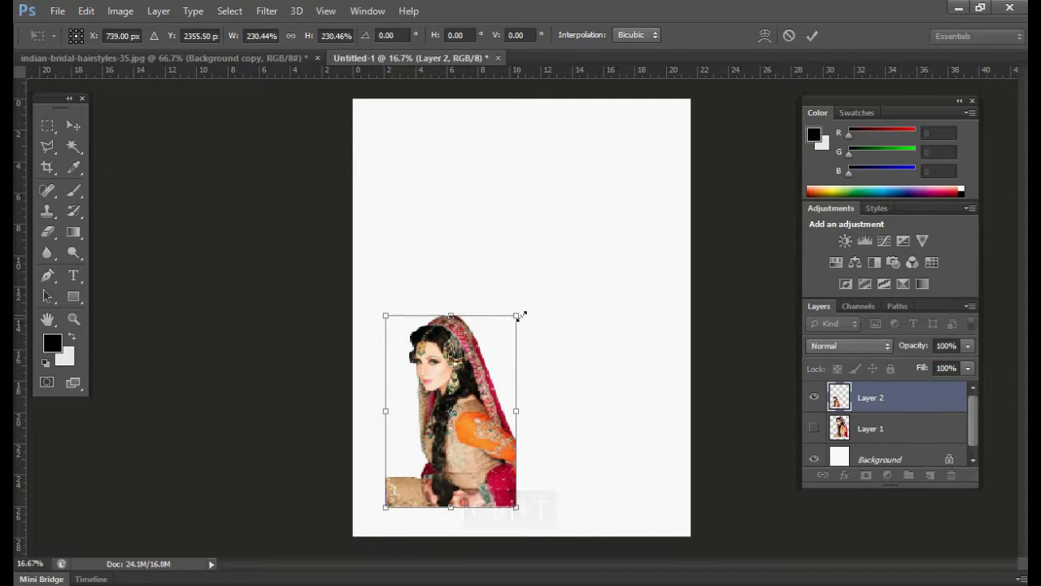
drag(517, 315, 661, 102)
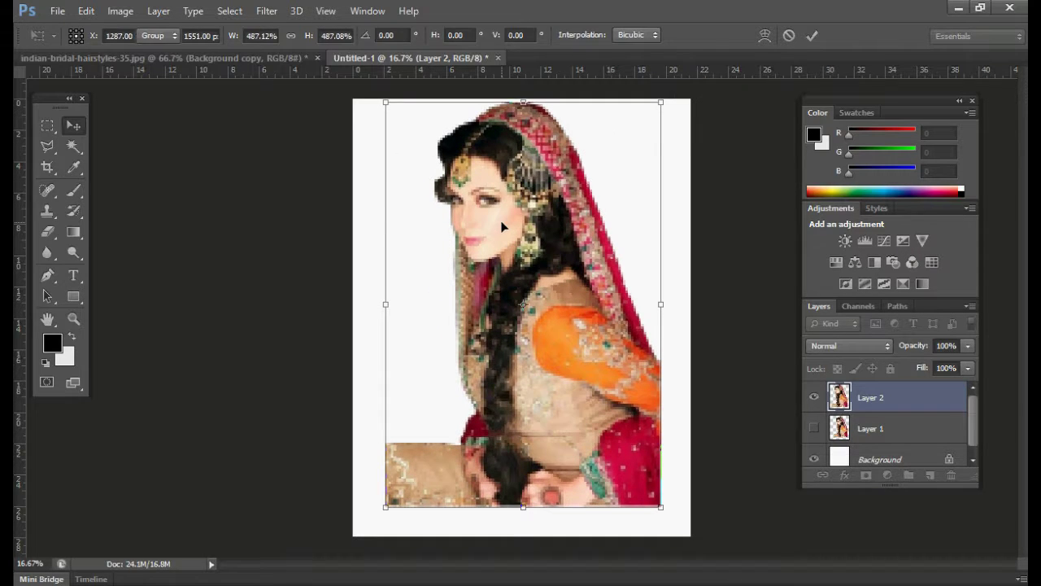
key(Return)
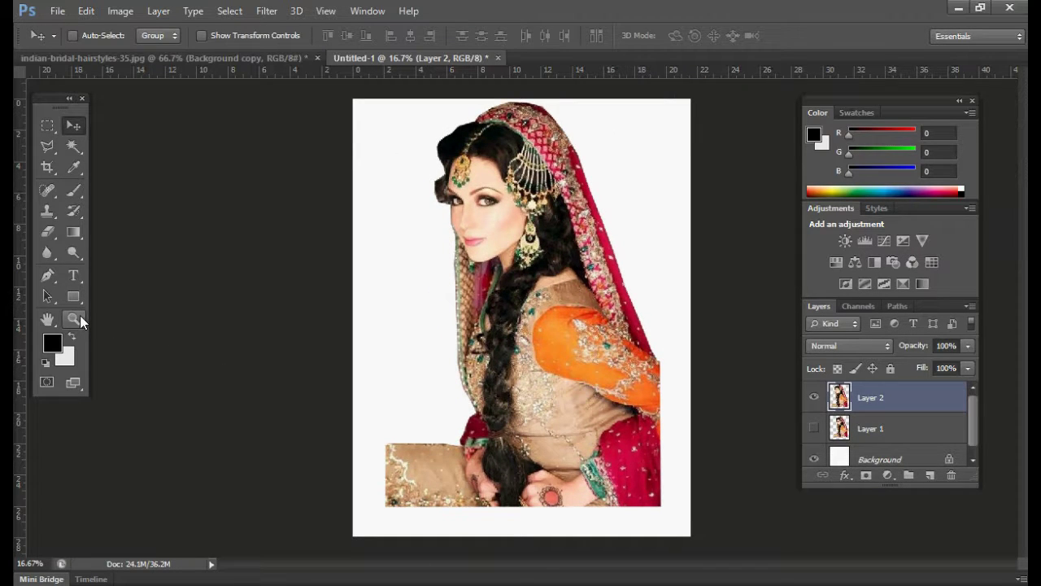
Zoom in to inspect the bride's face, fit the page, and briefly toggle Layer 1 to compare
click(80, 318)
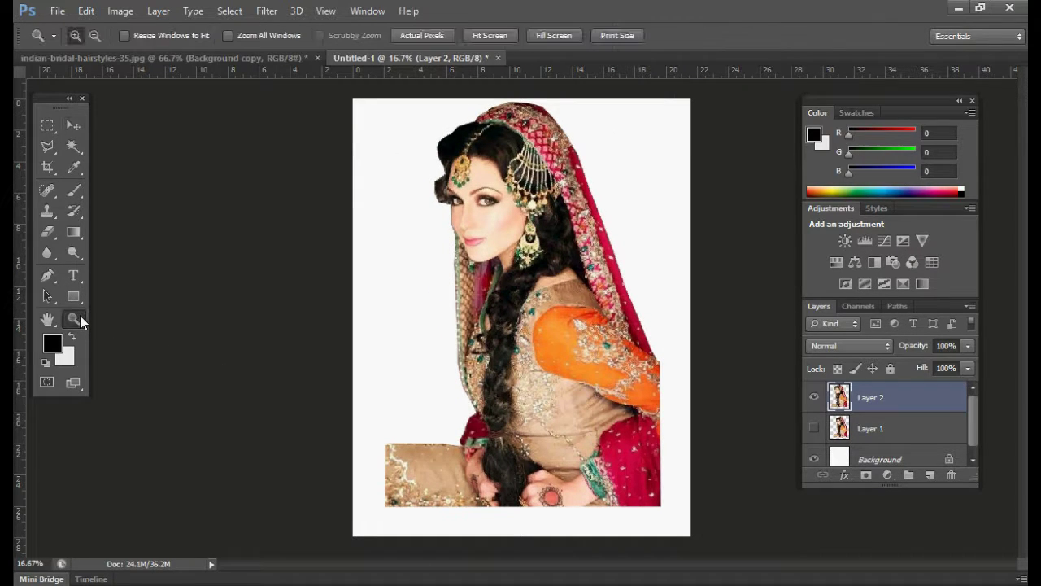
click(435, 187)
click(444, 207)
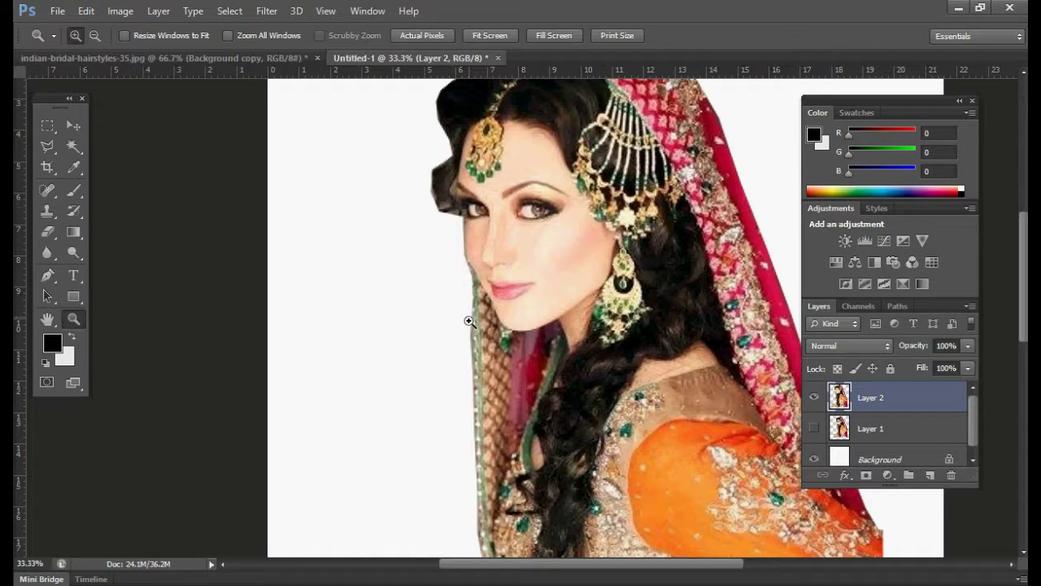
scroll(470, 337, down, 3)
scroll(470, 338, down, 5)
scroll(470, 337, down, 2)
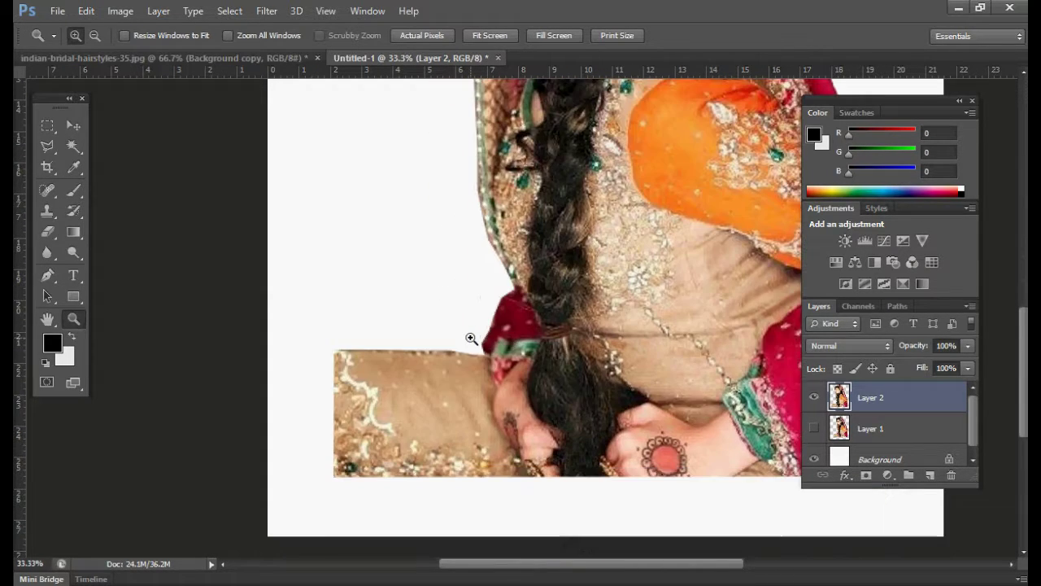
scroll(423, 415, up, 3)
scroll(397, 432, up, 3)
scroll(398, 433, up, 3)
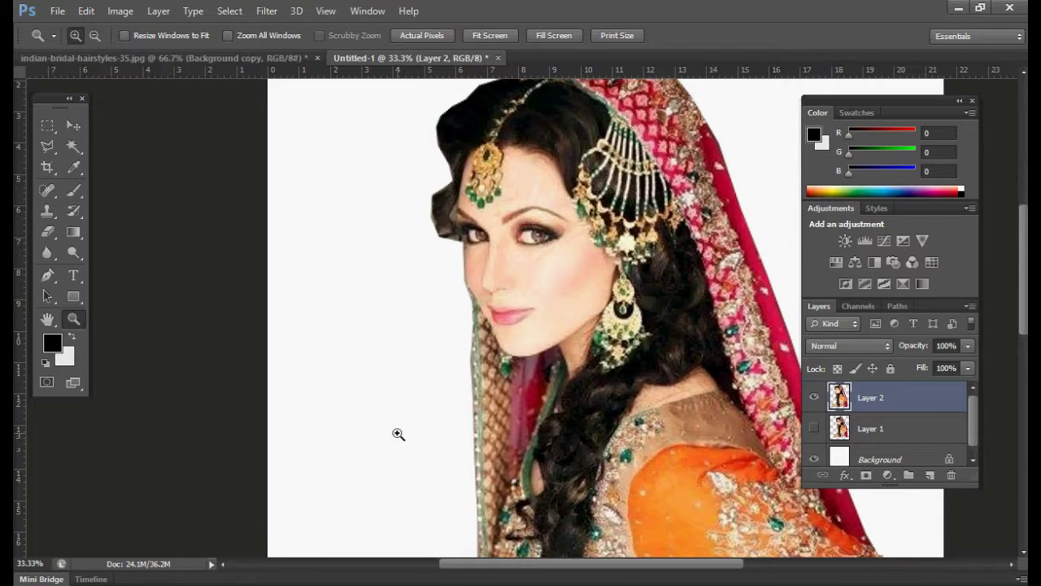
click(493, 36)
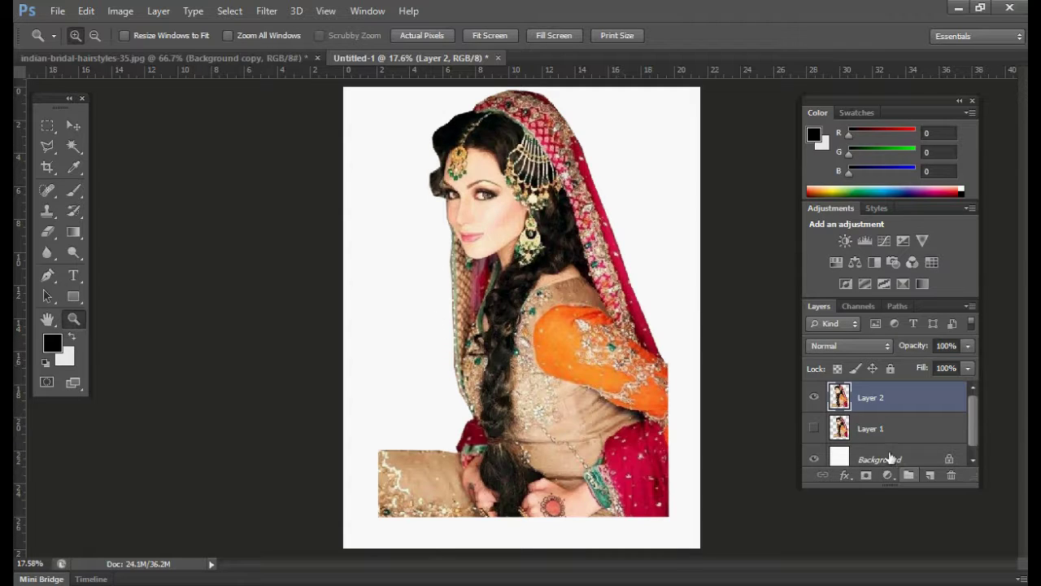
click(813, 429)
click(813, 421)
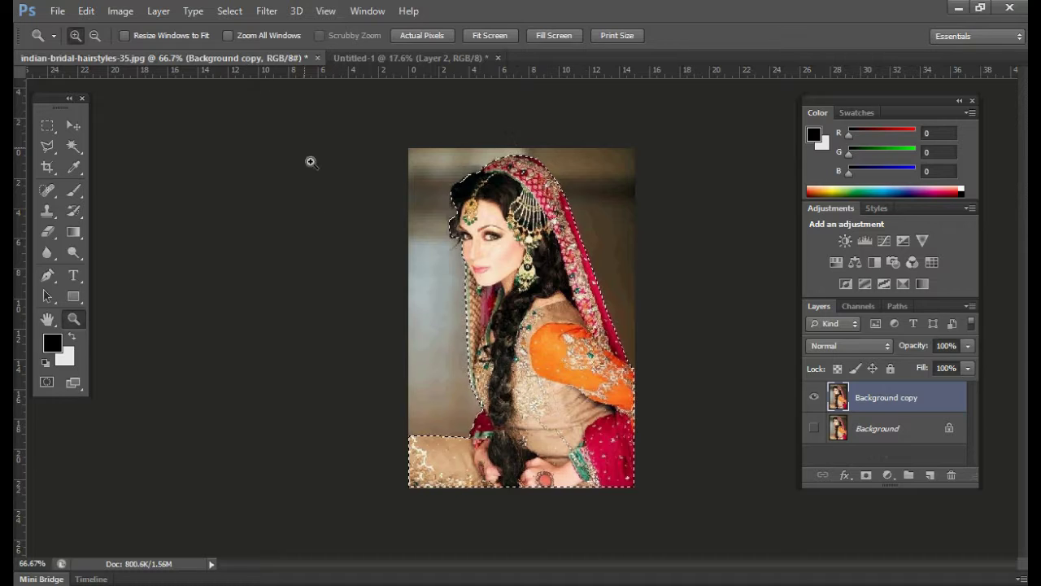
Deselect, pick the Magnetic Lasso Tool, and zoom the bridal photo to 200% on the lower body
key(ctrl+d)
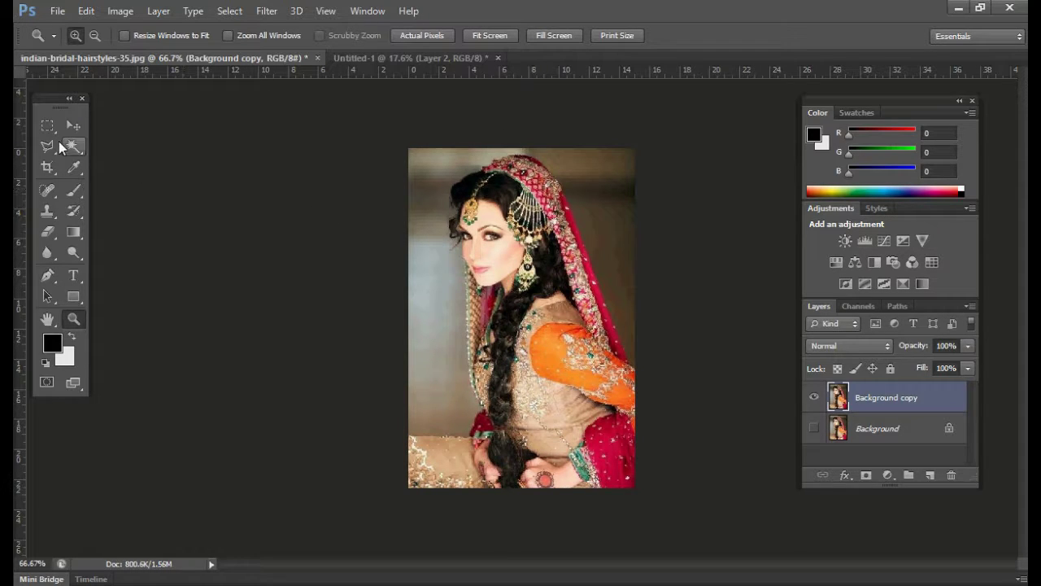
click(47, 144)
click(82, 175)
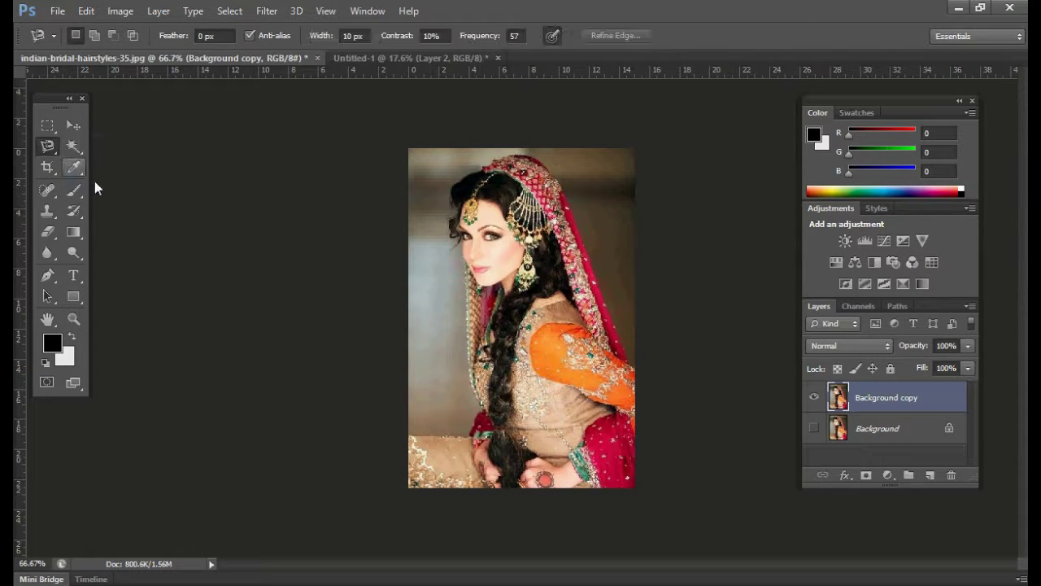
key(ctrl+plus)
scroll(395, 263, down, 3)
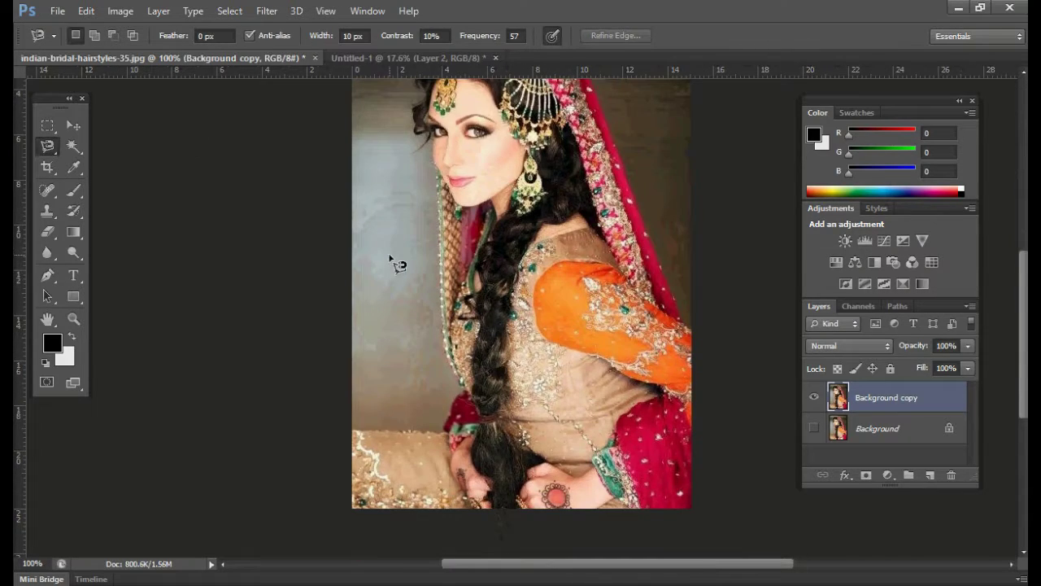
key(ctrl+plus)
scroll(326, 268, down, 3)
scroll(358, 339, down, 2)
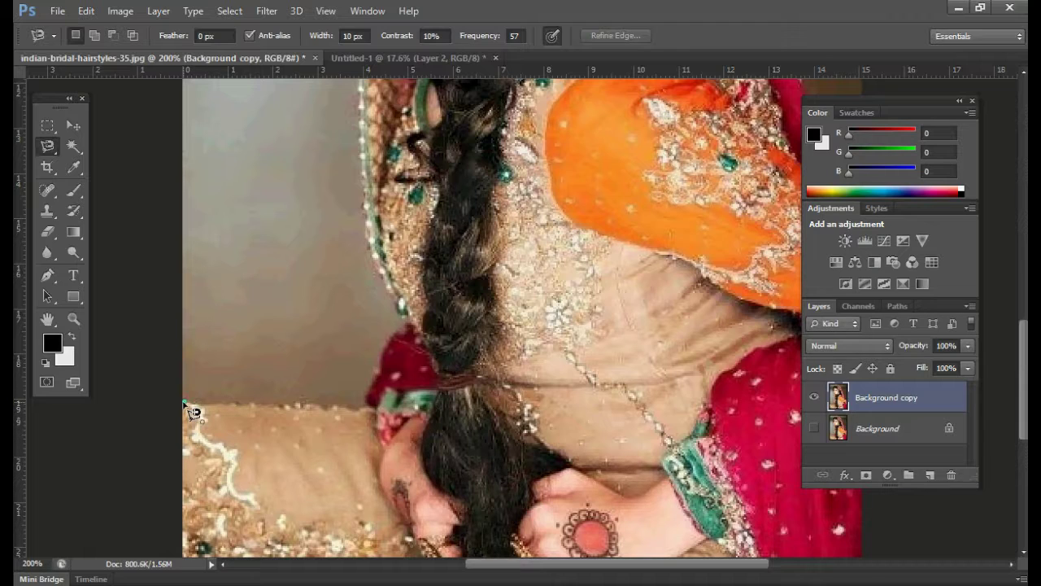
Trace a magnetic lasso outline from the photo's left edge up the shawl to the face edge
click(184, 403)
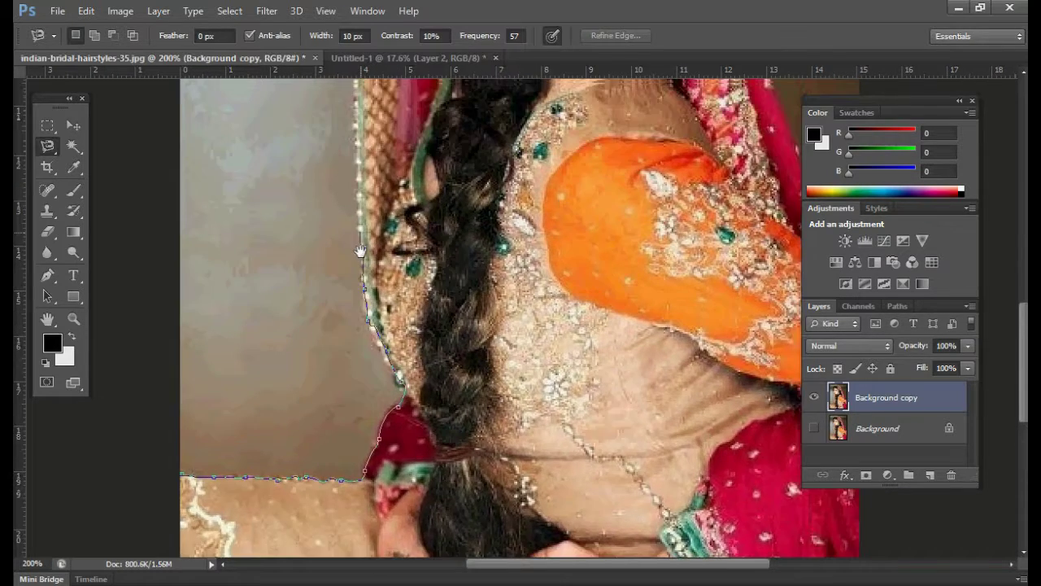
drag(369, 178, 360, 344)
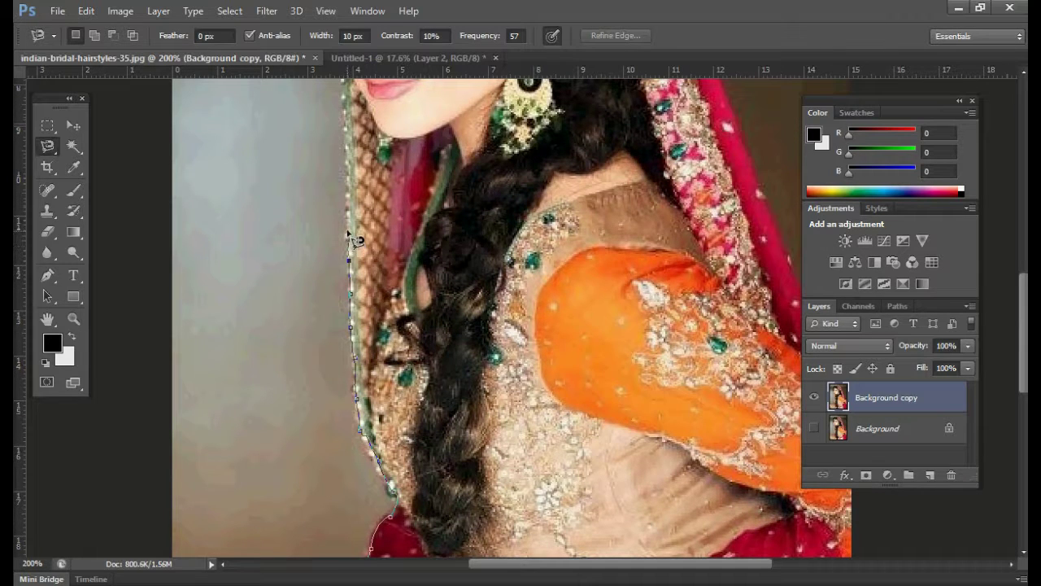
drag(353, 215, 342, 321)
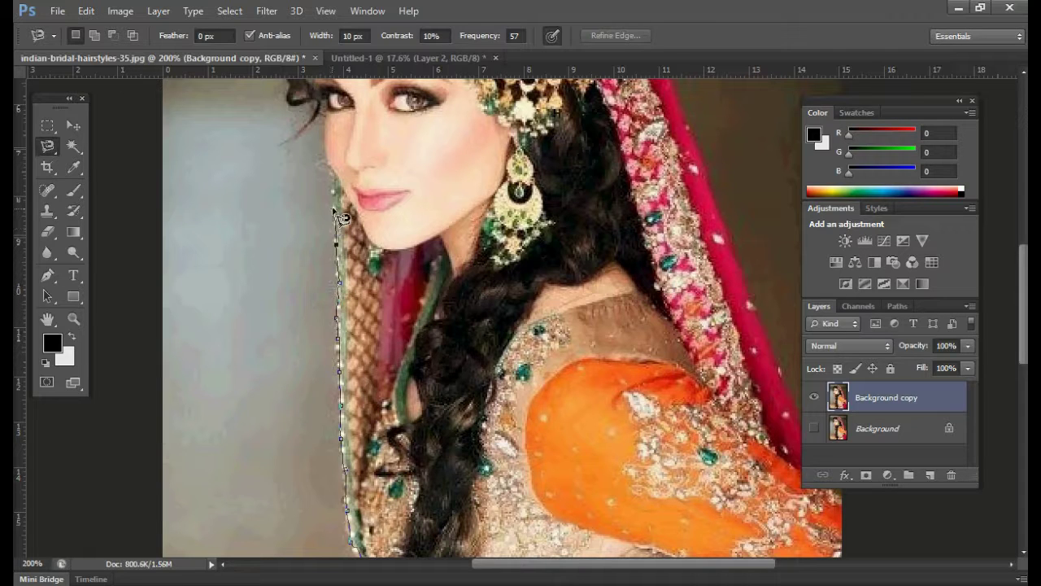
drag(325, 154, 348, 274)
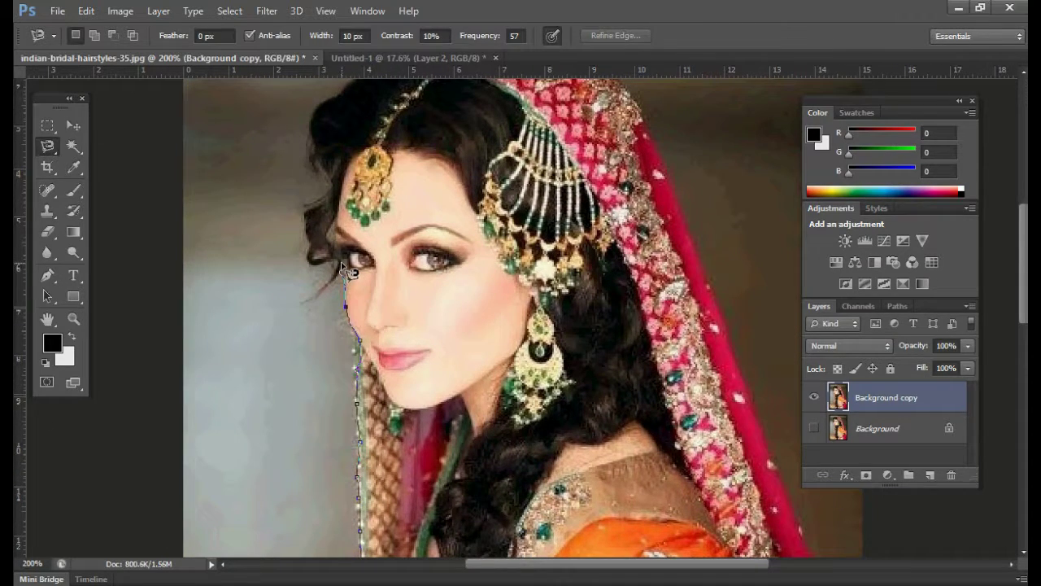
scroll(348, 272, up, 1)
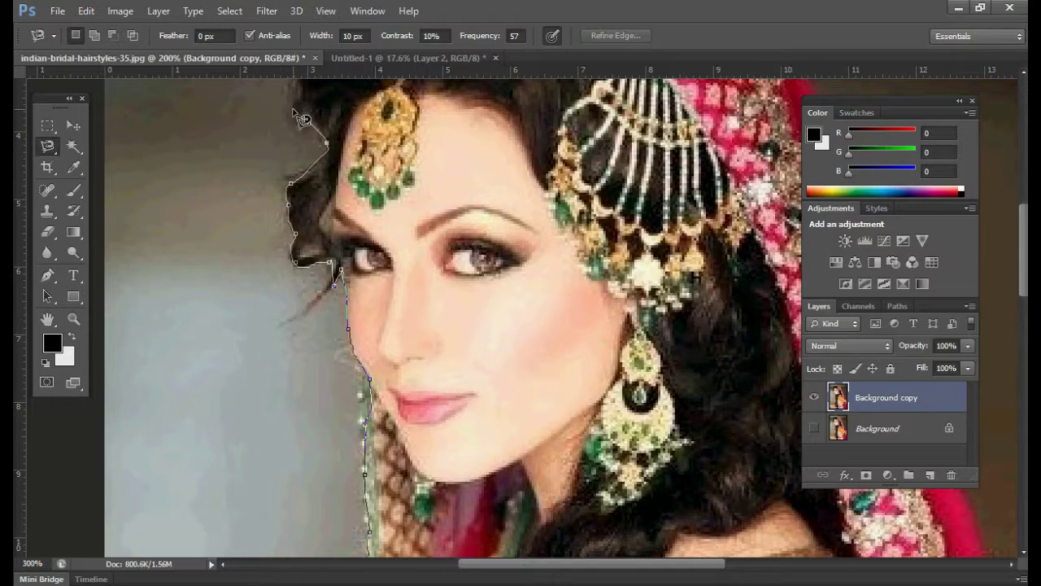
Continue the magnetic outline over the top of the head and down the dupatta's right edge
drag(301, 118, 314, 242)
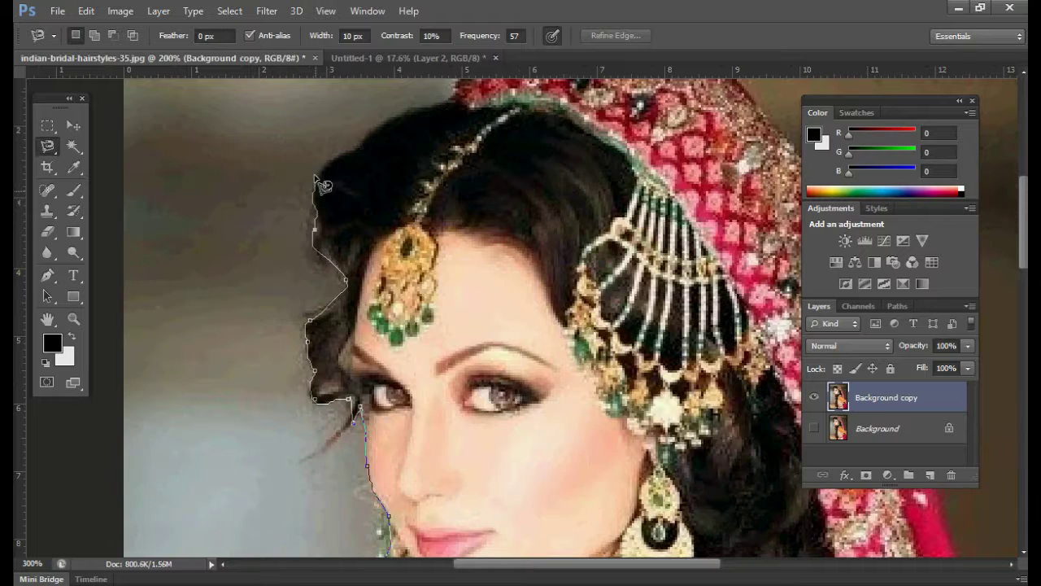
drag(449, 95, 340, 258)
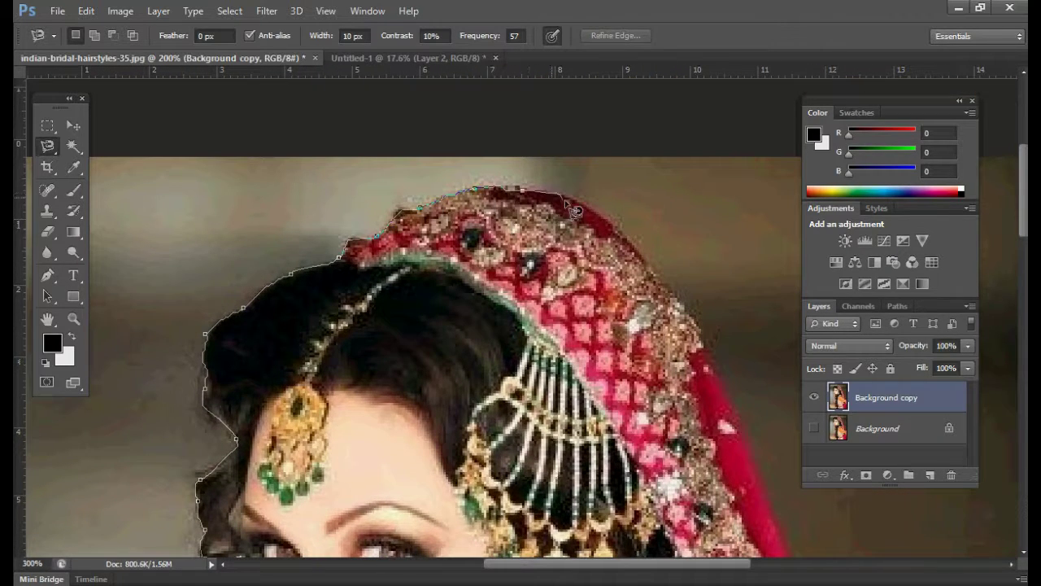
drag(687, 321, 559, 230)
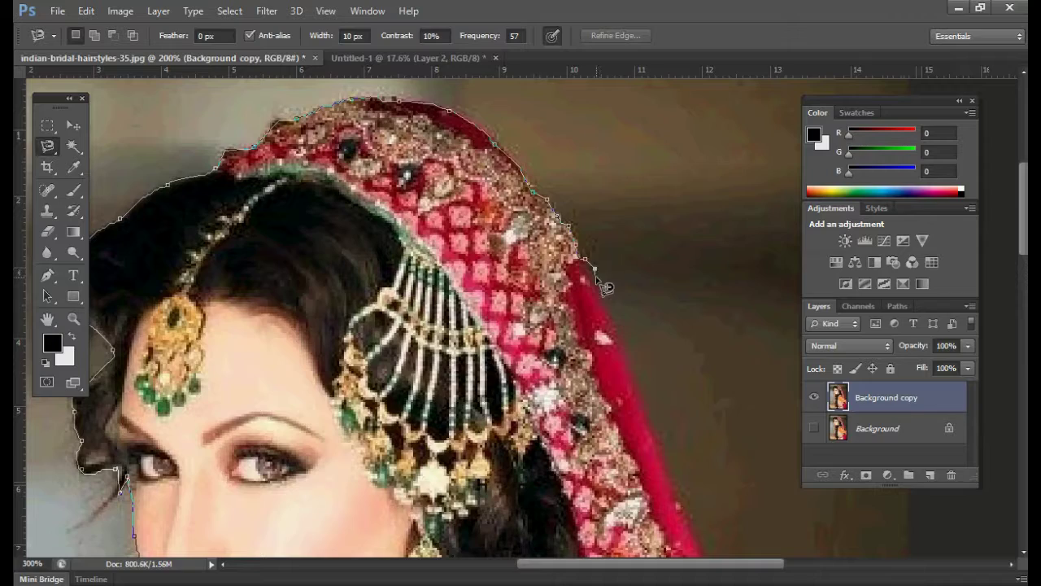
drag(610, 313, 553, 197)
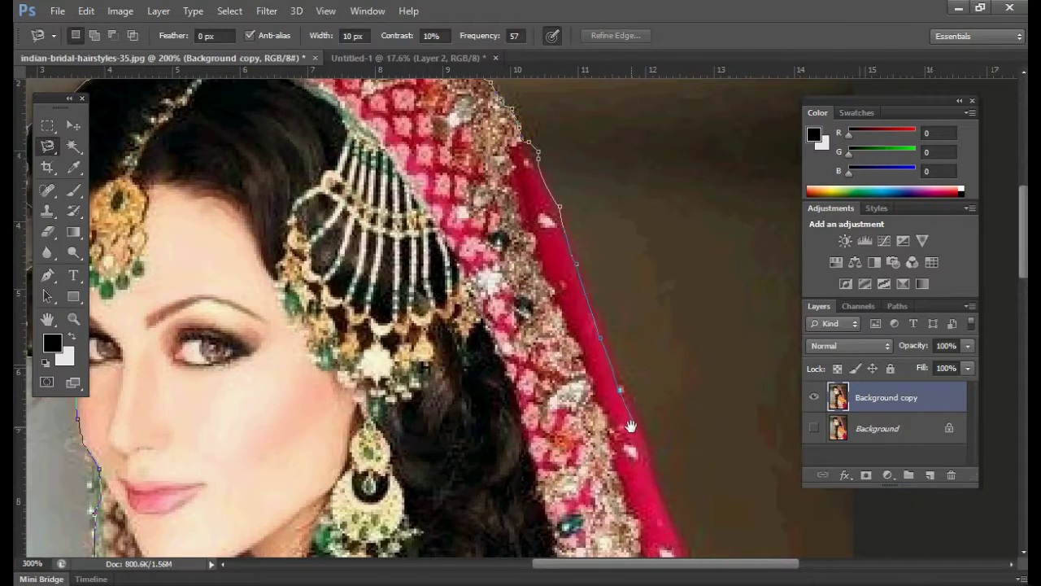
drag(631, 425, 472, 107)
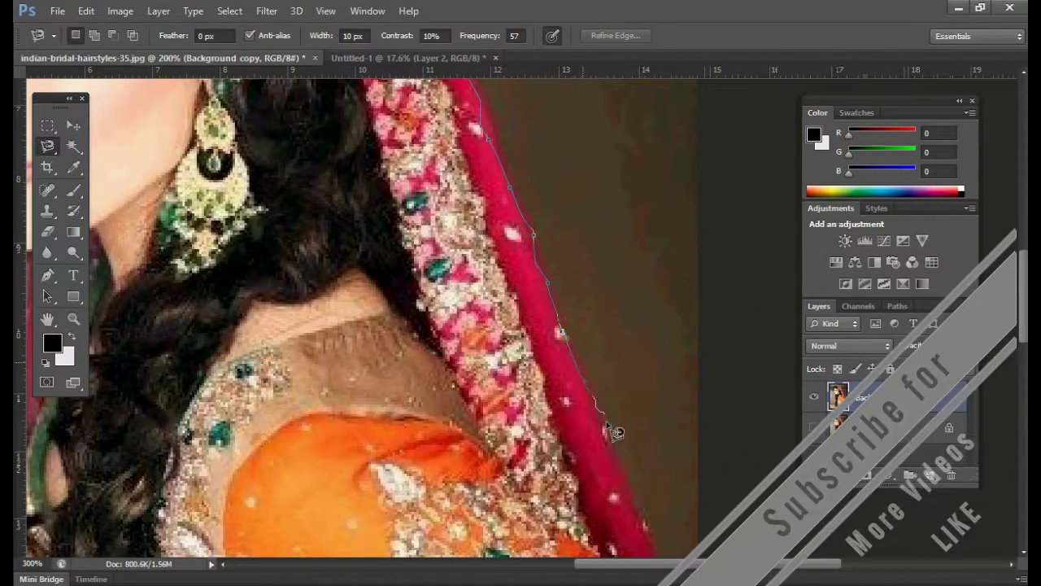
Extend the outline past the orange sleeve and lower dupatta, then close it into a selection
drag(615, 431, 645, 175)
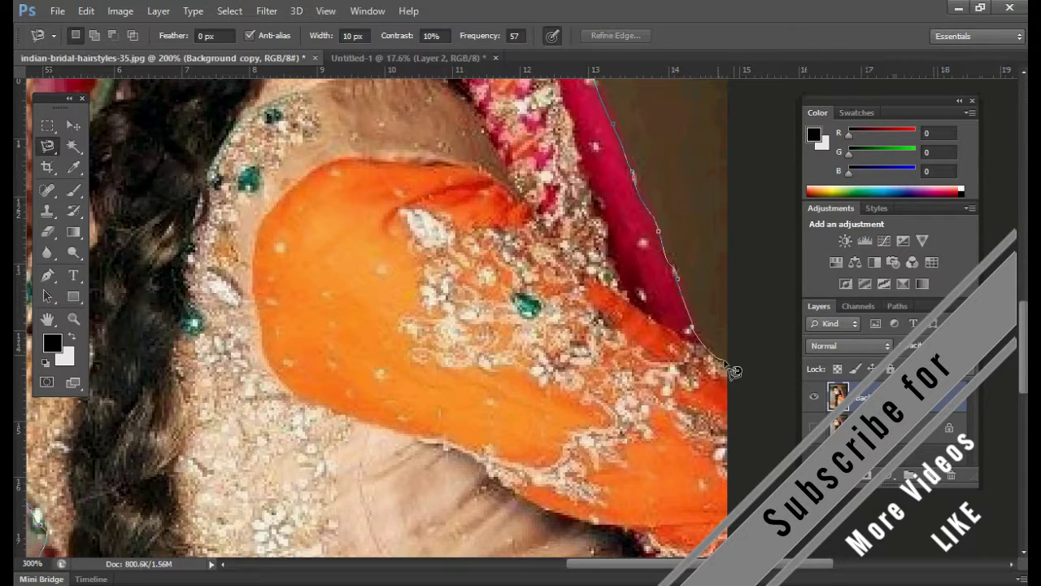
drag(736, 374, 712, 187)
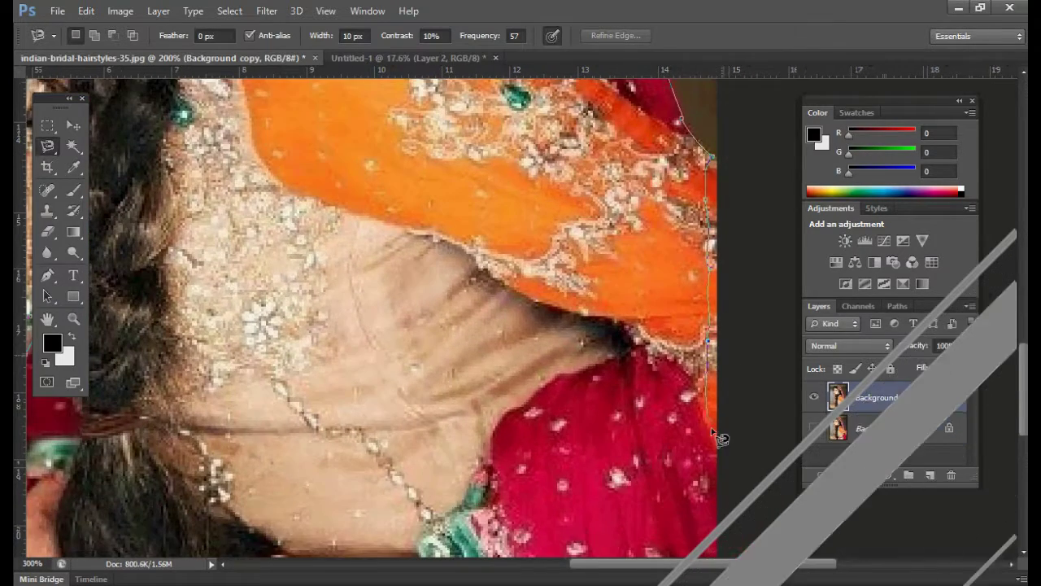
scroll(712, 187, down, 3)
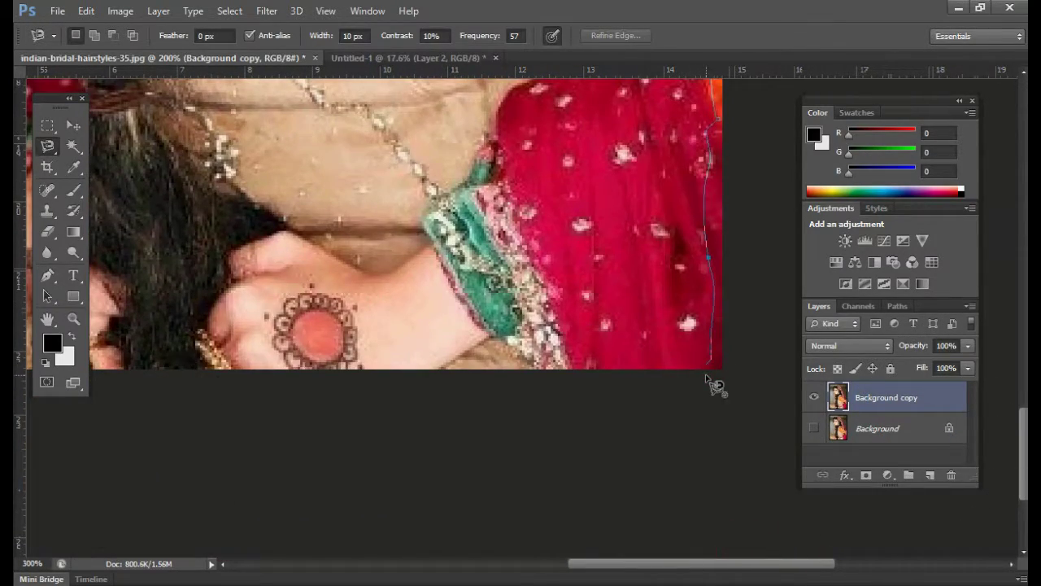
key(ctrl+minus)
key(ctrl+minus)
key(ctrl+minus)
double_click(704, 384)
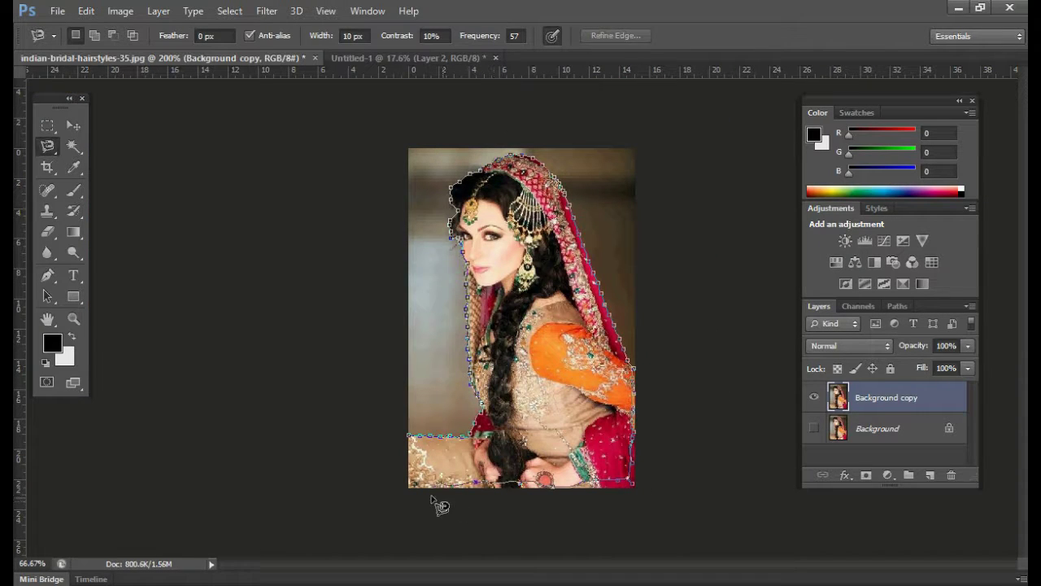
Drag the magnetic-lasso bride into Untitled-1 as Layer 3, hiding Layer 2
click(413, 437)
click(73, 125)
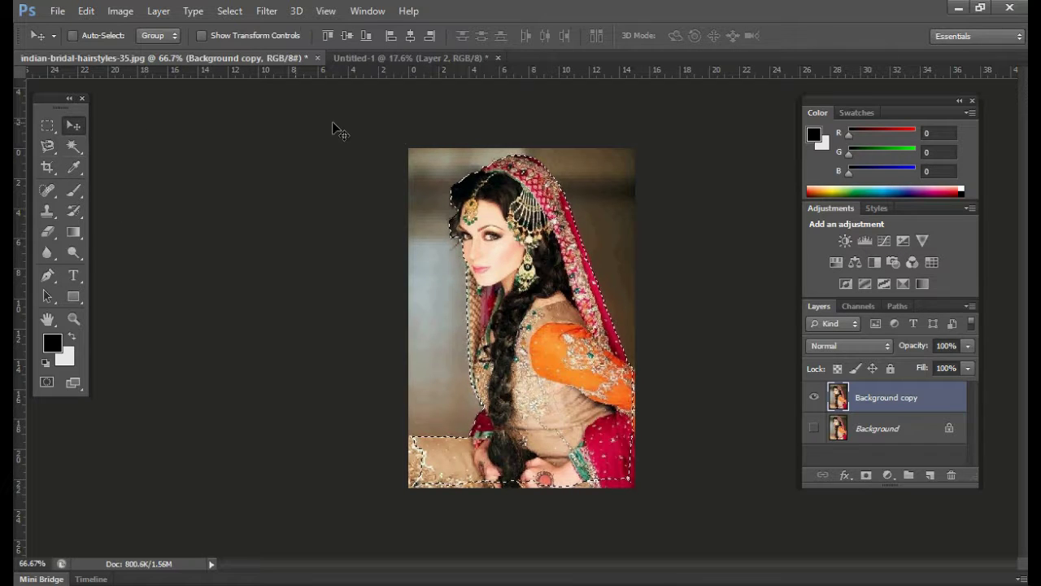
drag(340, 132, 508, 230)
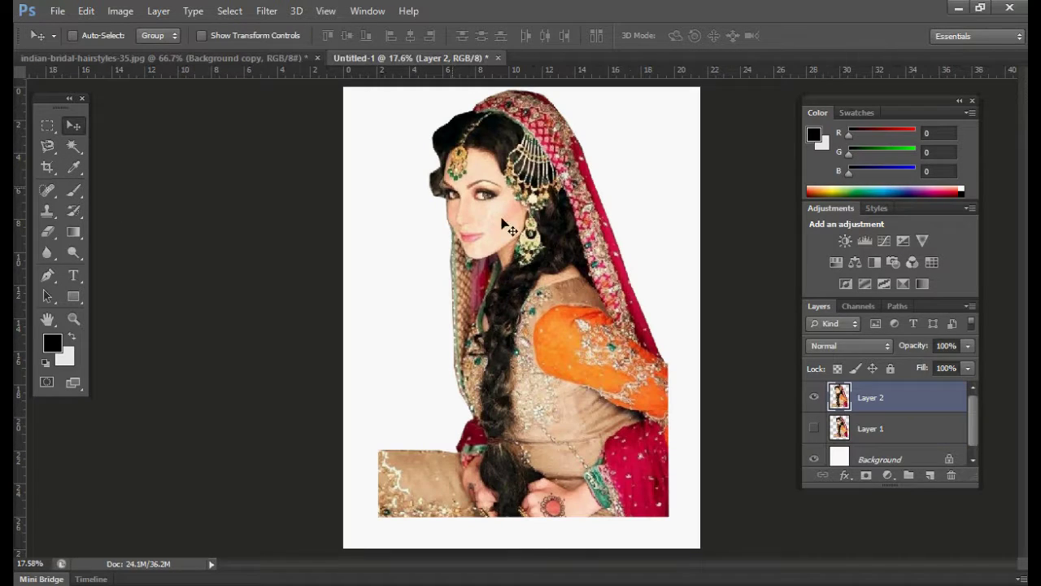
click(813, 397)
click(163, 57)
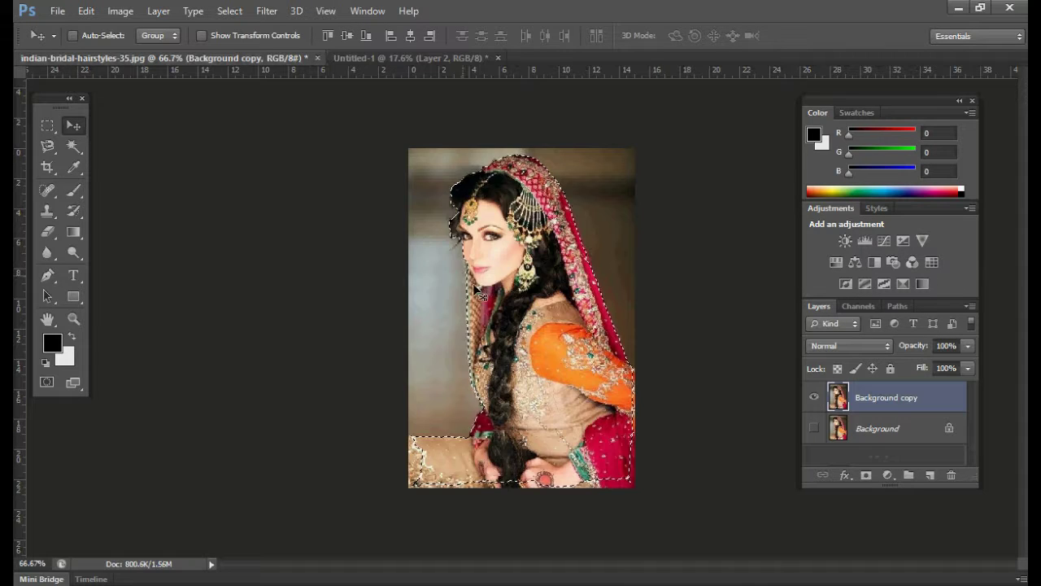
mouse_move(473, 284)
mouse_down()
mouse_move(439, 115)
mouse_move(506, 341)
mouse_move(487, 342)
mouse_up()
Scale Layer 3 to about 301% and reposition it on the page
key(ctrl+t)
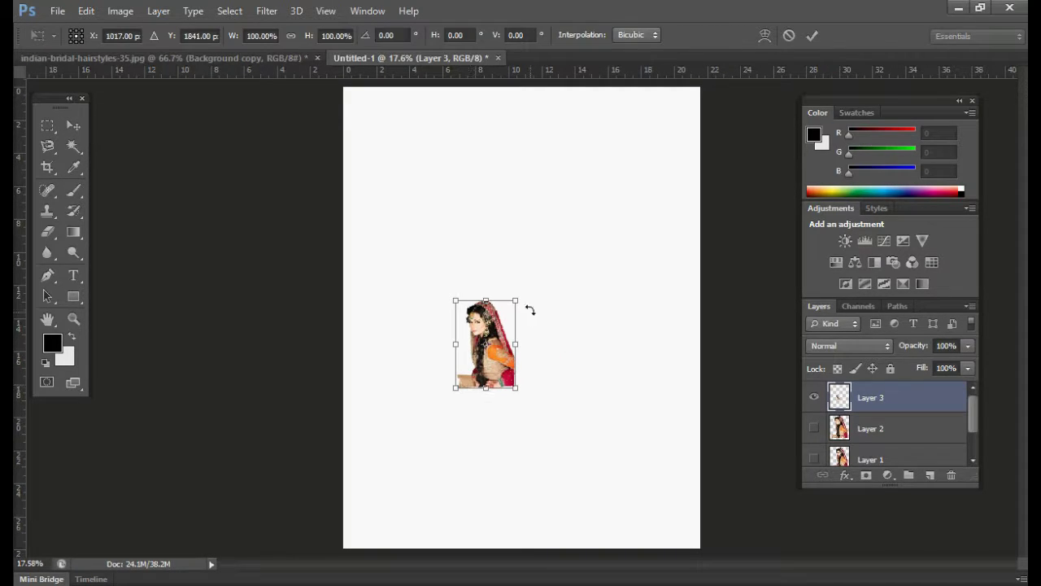
mouse_move(531, 290)
mouse_down()
mouse_move(642, 130)
mouse_move(497, 319)
mouse_up()
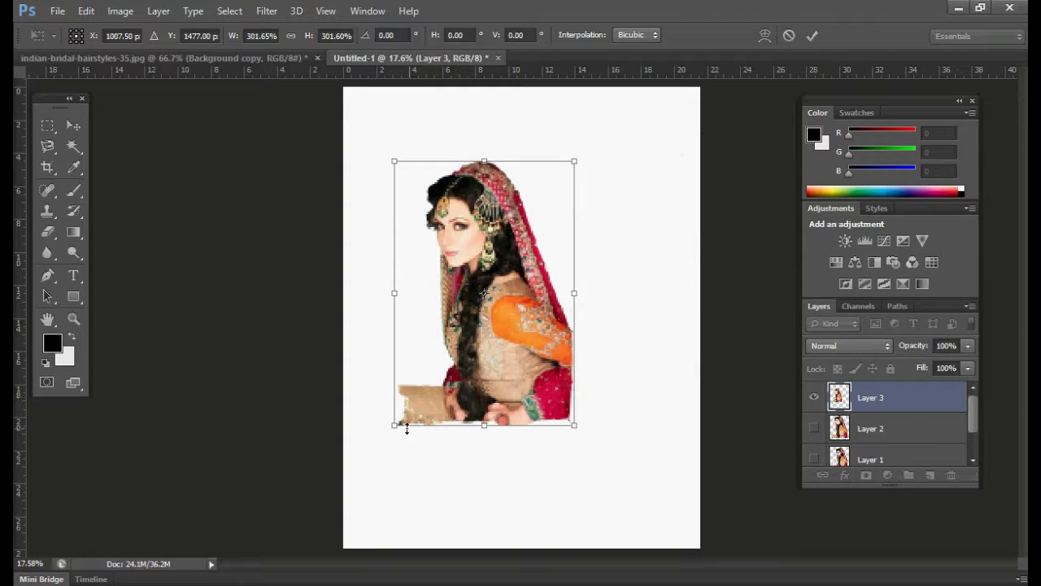
drag(387, 440, 346, 496)
drag(473, 406, 542, 369)
key(Return)
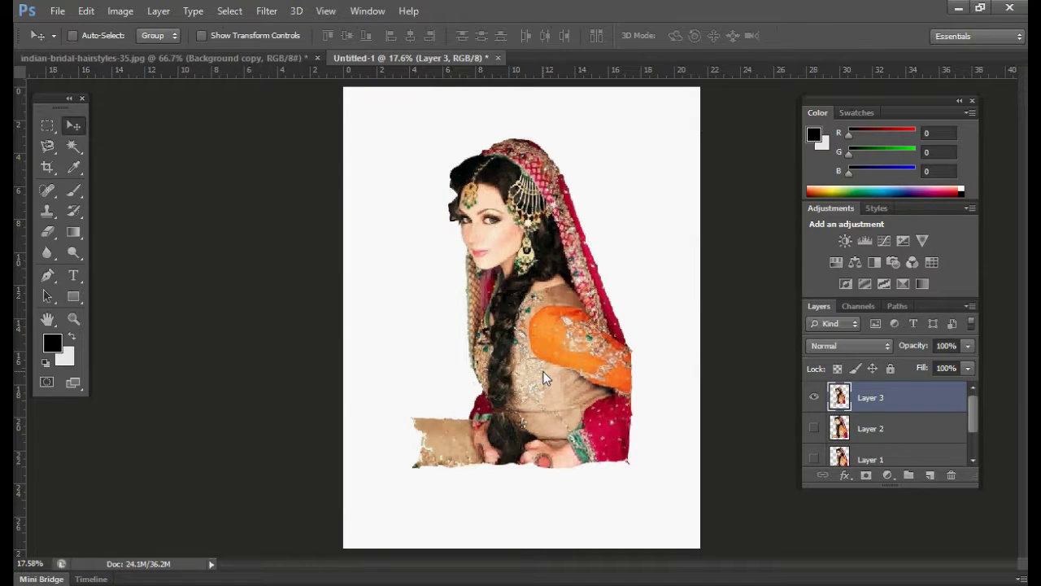
Enlarge Layer 3 further from the top-right corner and nudge it into place
key(ctrl+t)
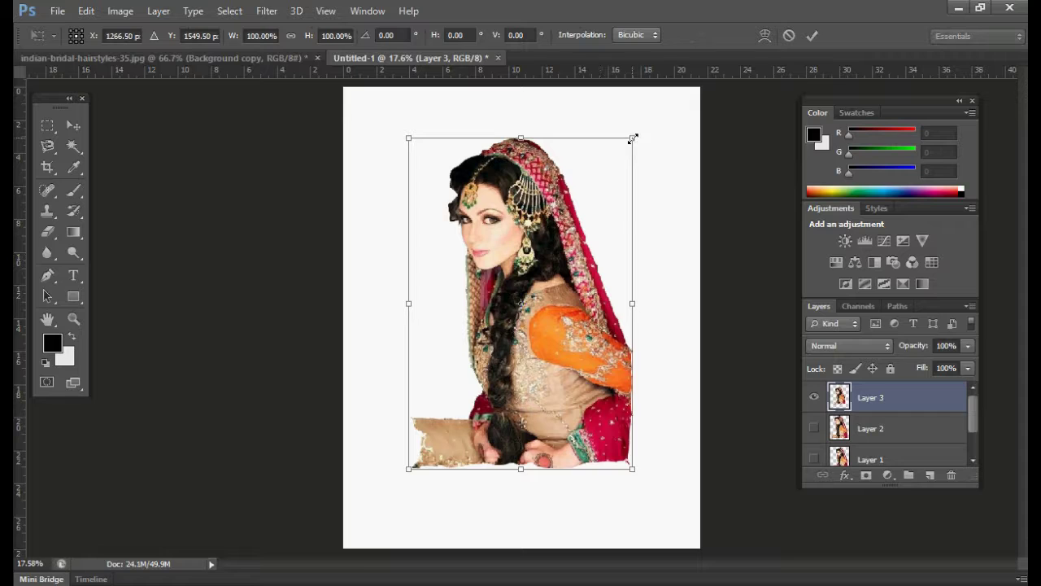
drag(633, 138, 697, 81)
drag(617, 226, 582, 273)
key(Return)
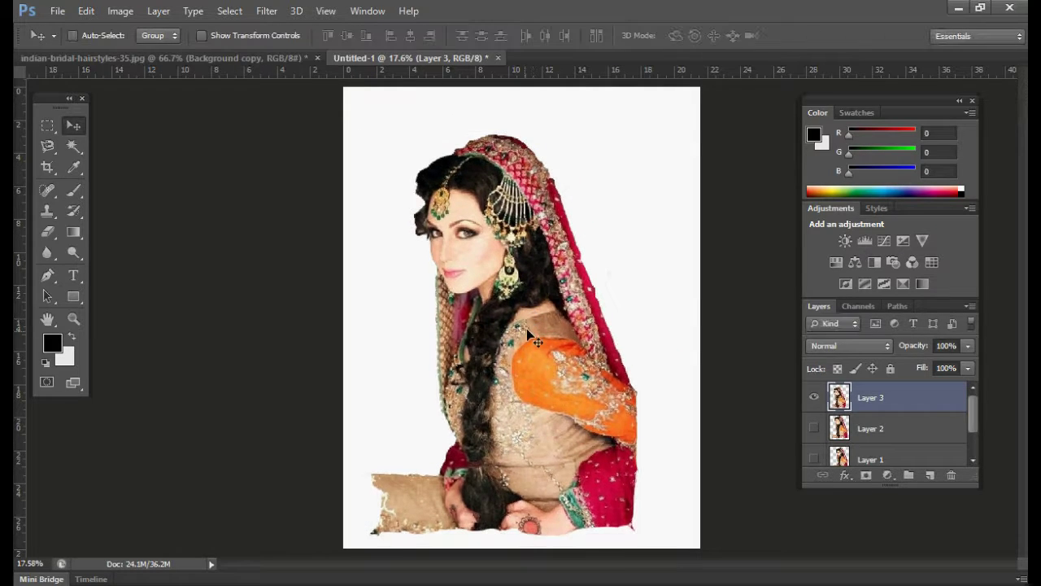
drag(527, 328, 542, 319)
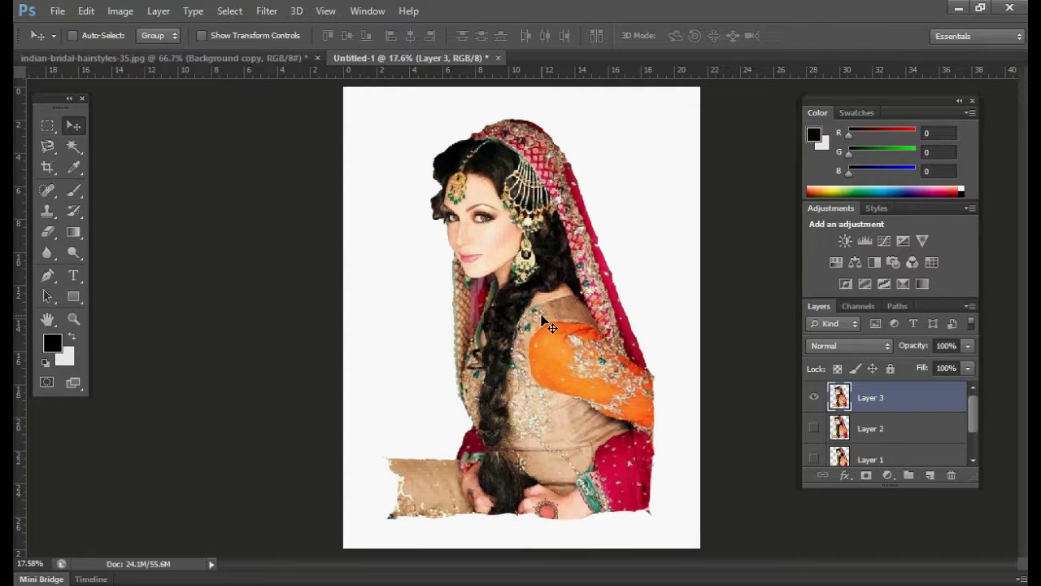
Pick the Magnetic Lasso and cancel the stray outline with Escape
click(47, 146)
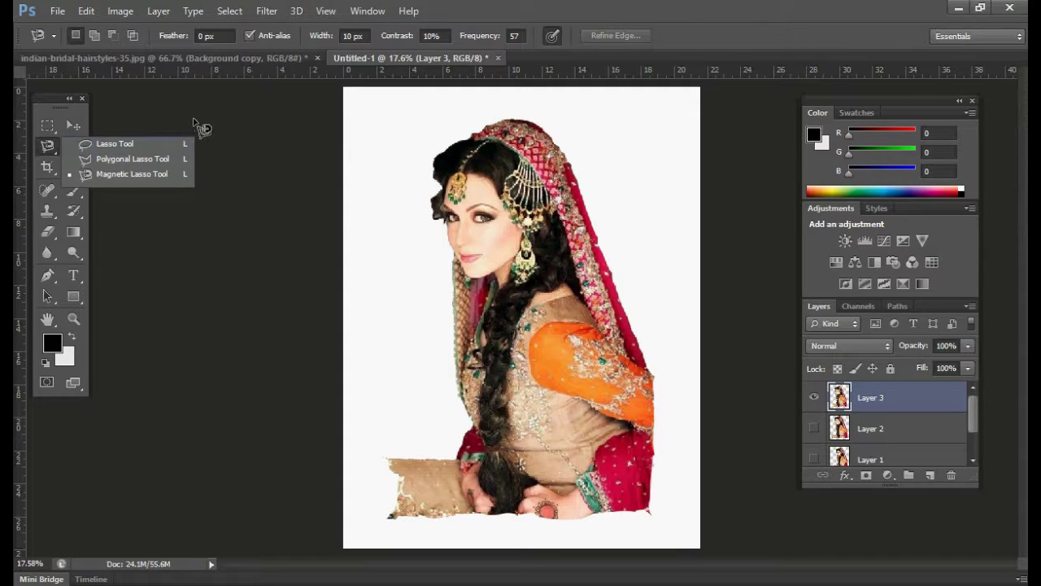
click(344, 214)
key(Escape)
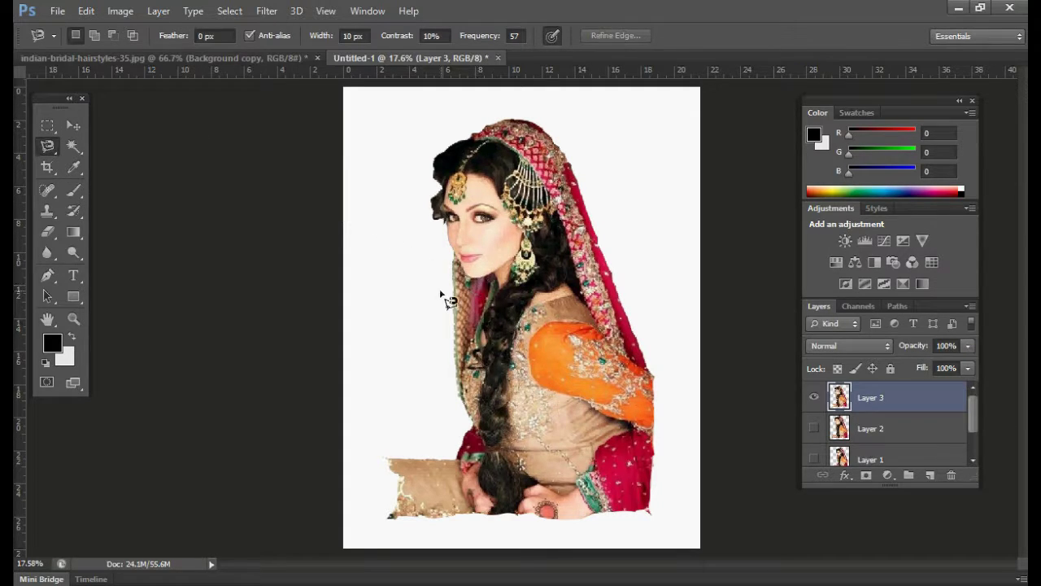
Shift the Layer 3 bride down and right to the page's right and bottom edges
click(74, 126)
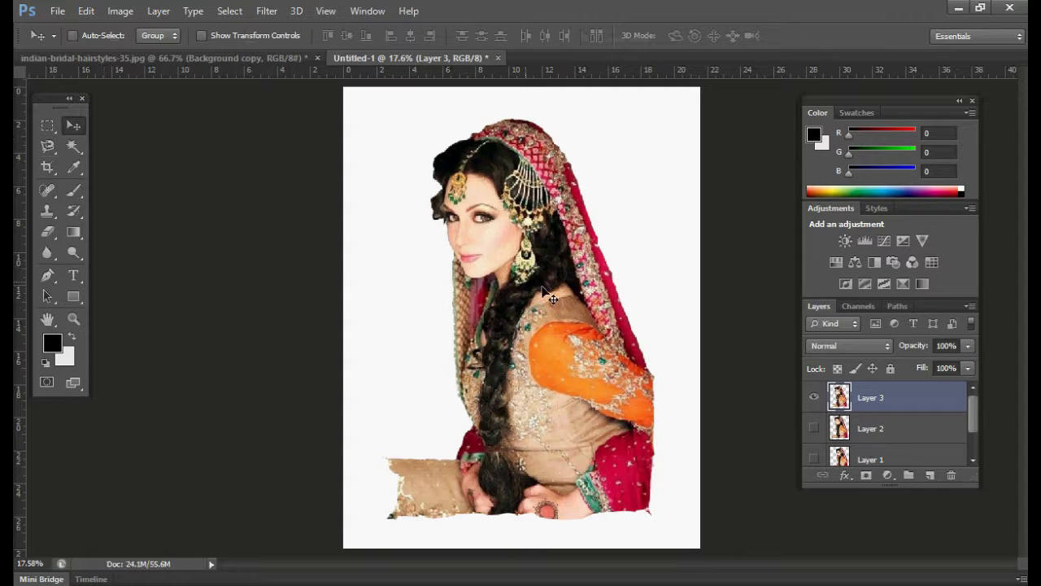
drag(539, 327, 538, 336)
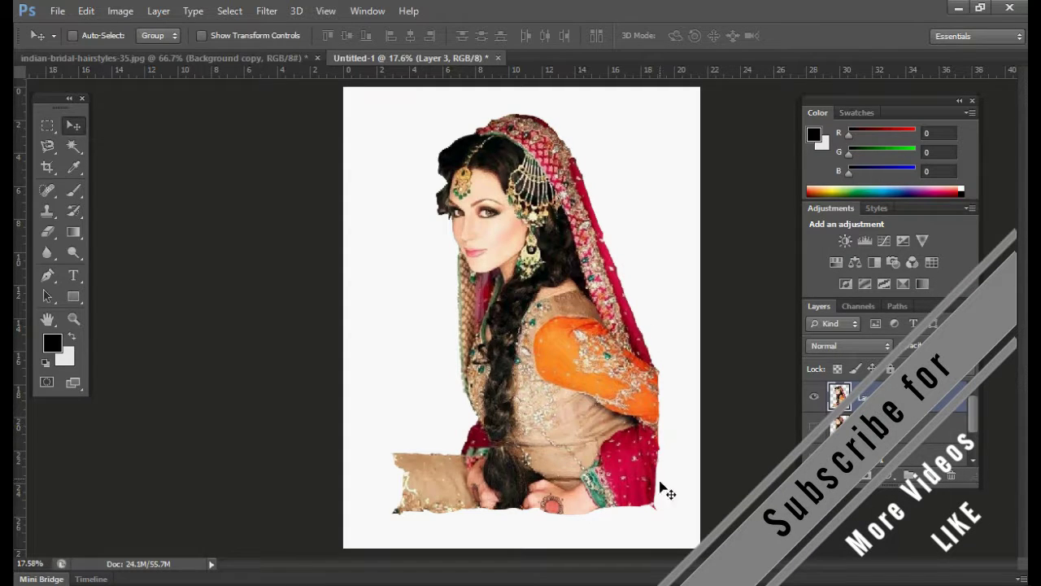
drag(581, 440, 627, 478)
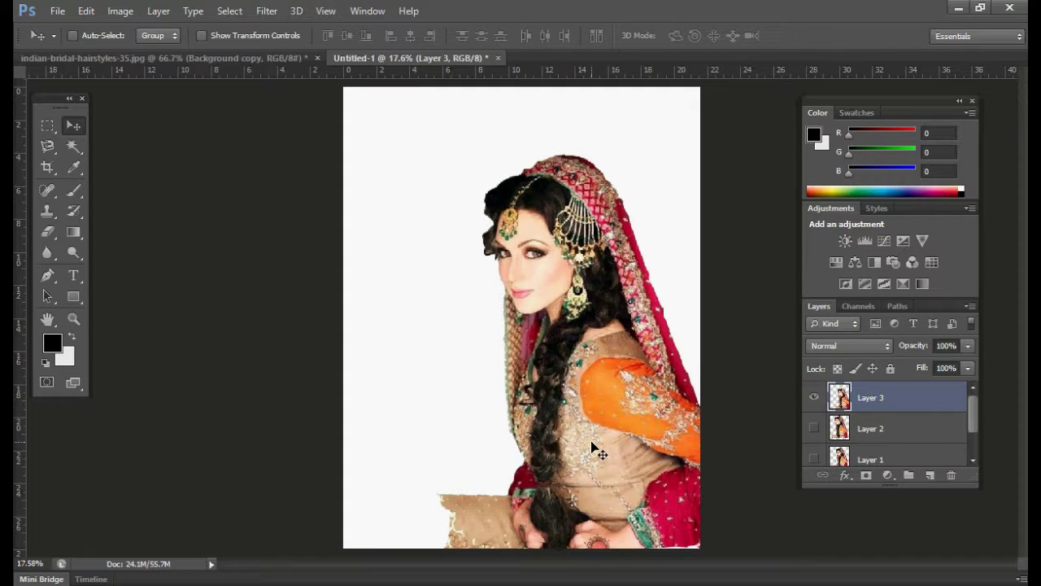
drag(591, 418, 593, 423)
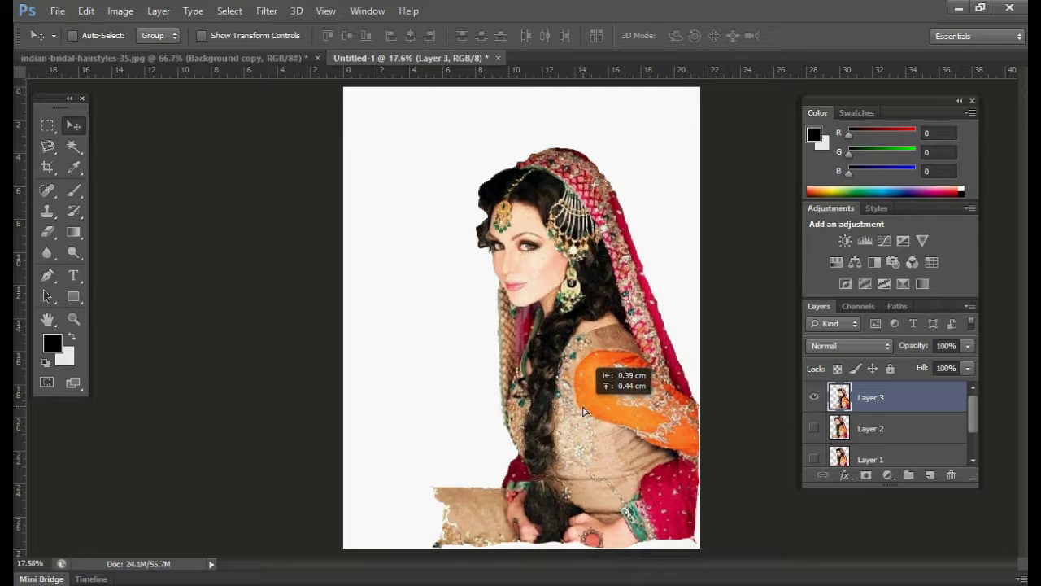